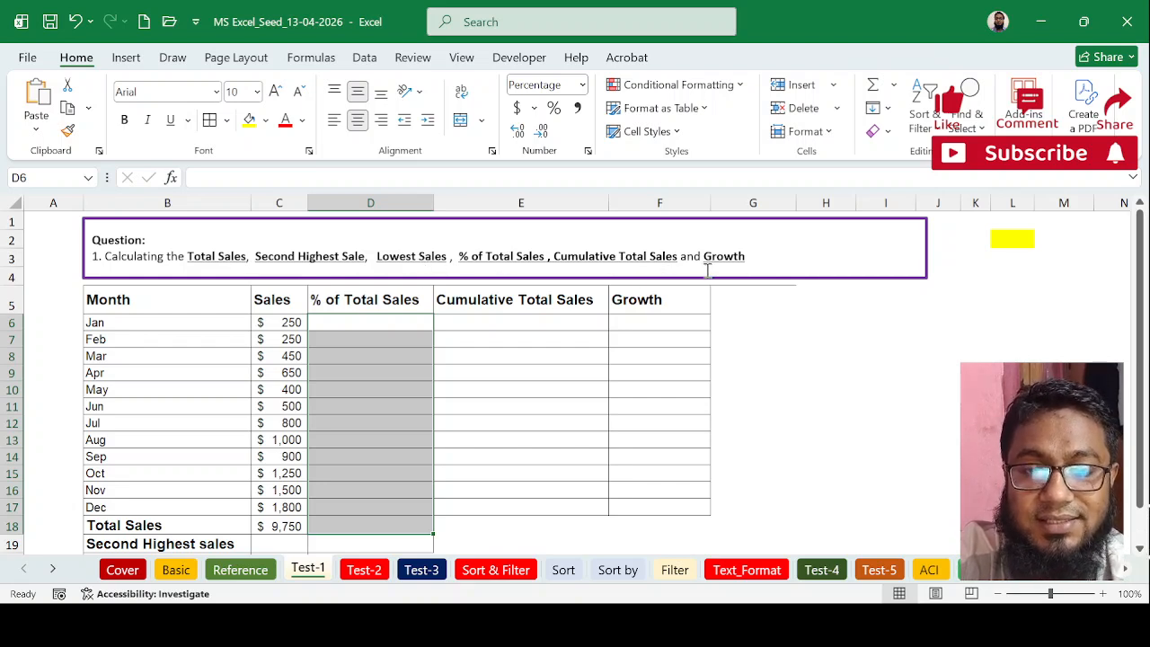
Clear the existing content of the Total Sales cell C18
left_click(344, 325)
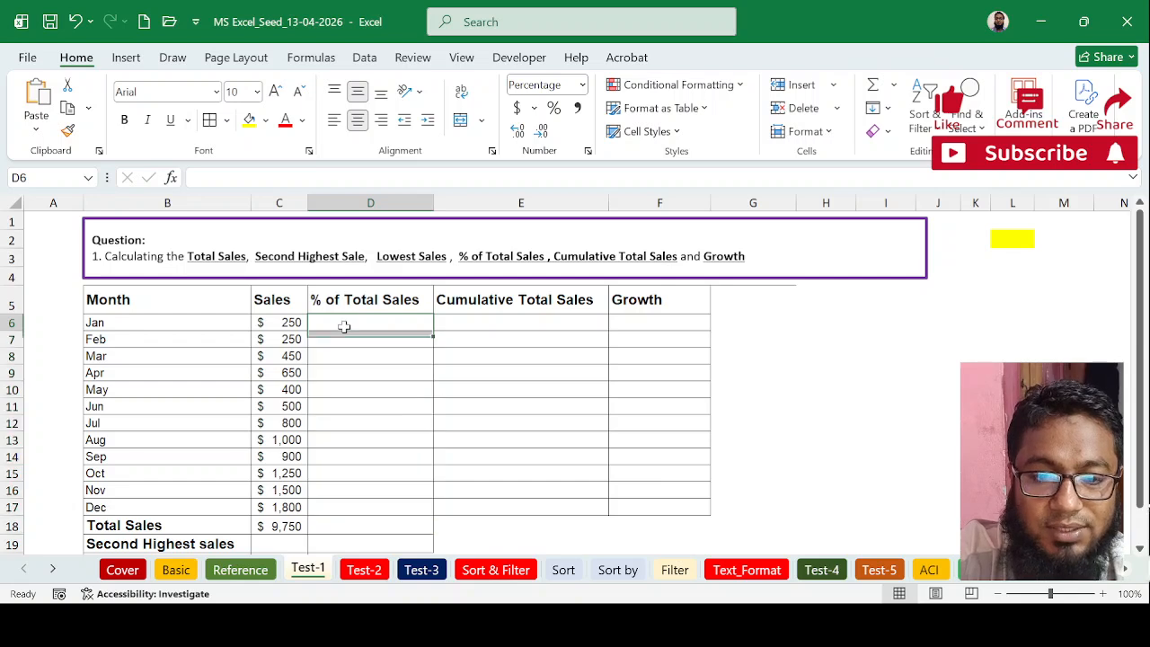
scroll(344, 325, "down", 1)
left_click(282, 485)
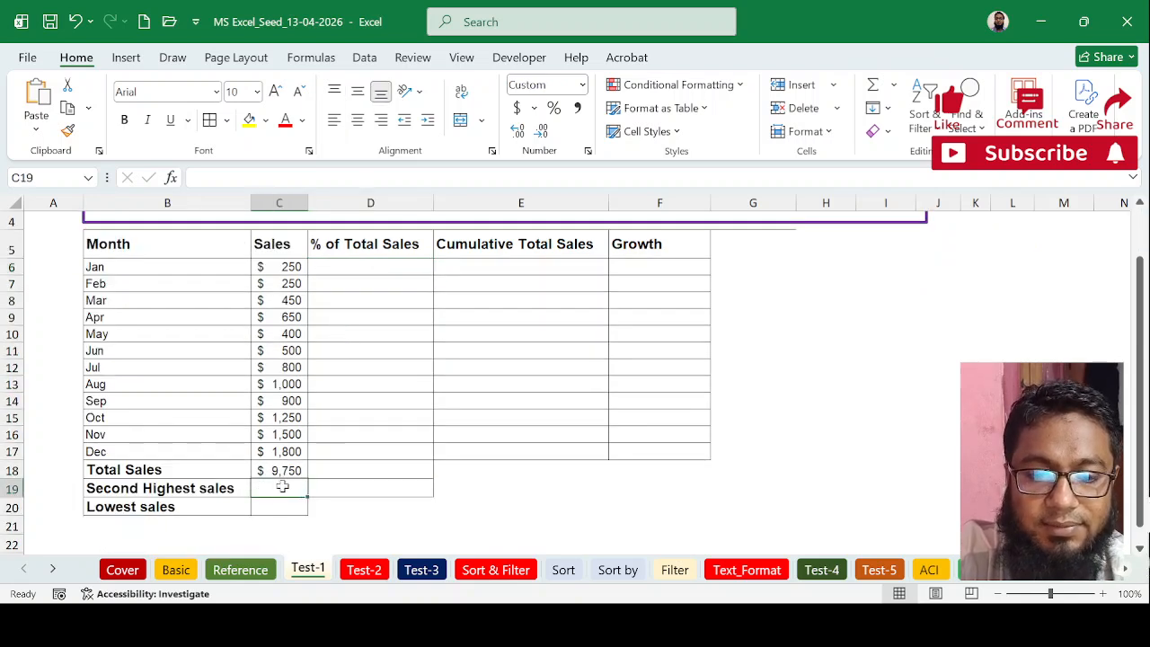
left_click(285, 469)
key("Delete")
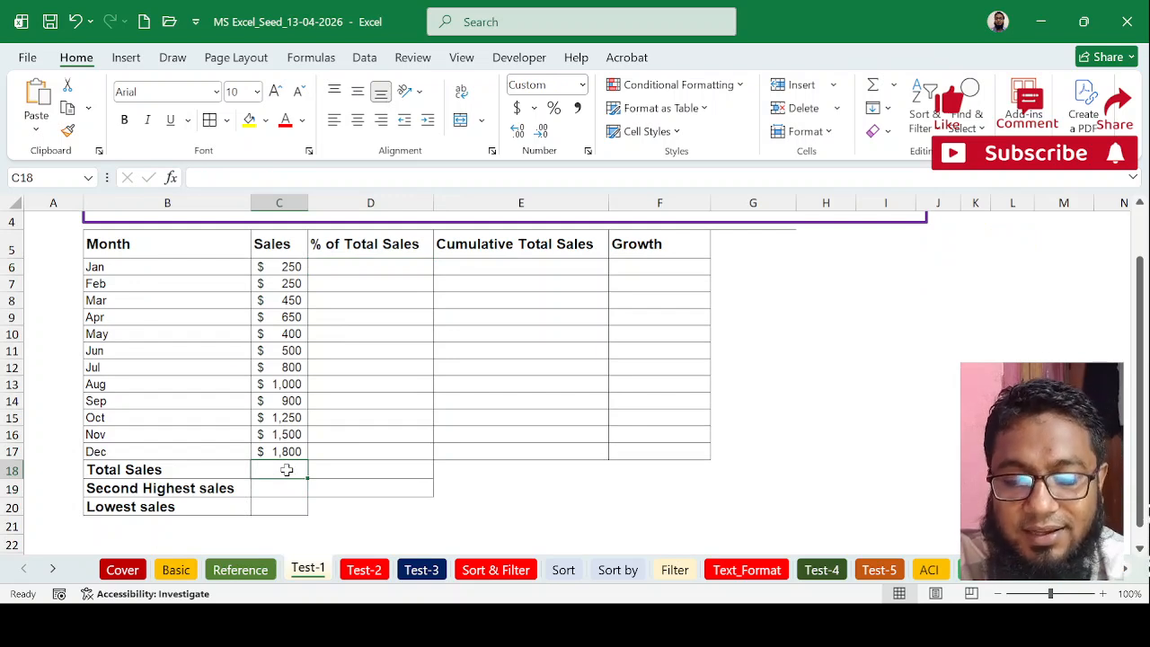
Calculate Total Sales in C18 by entering =sum(C6:C17) over the monthly sales
type("=")
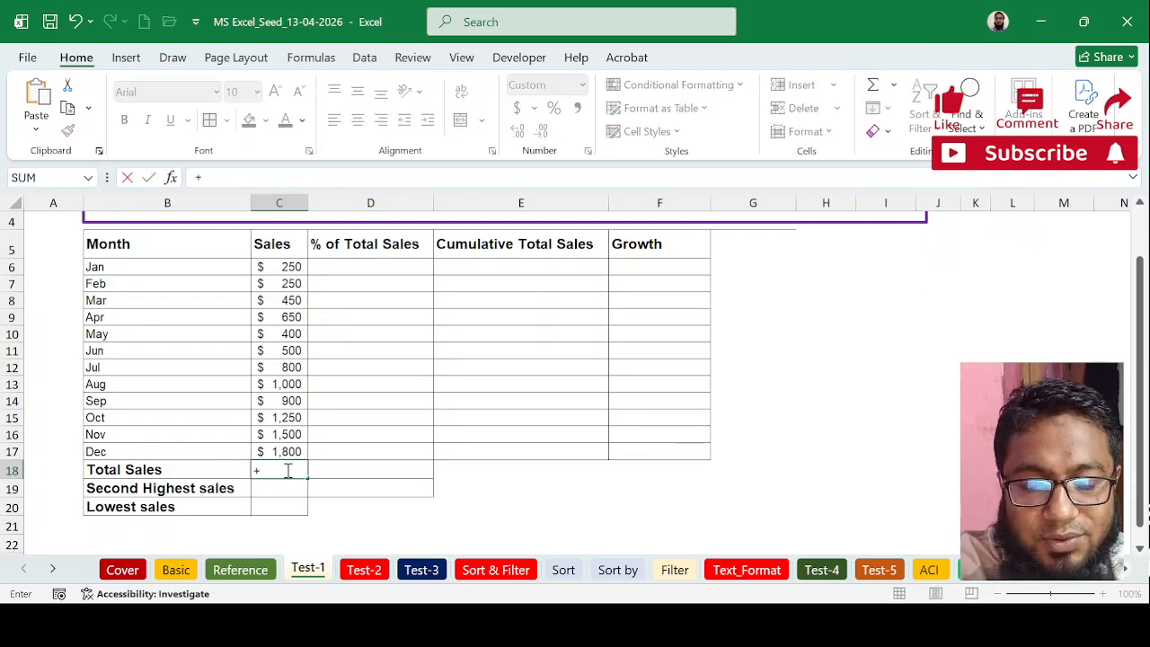
type("sun")
key("BackSpace")
type("m(")
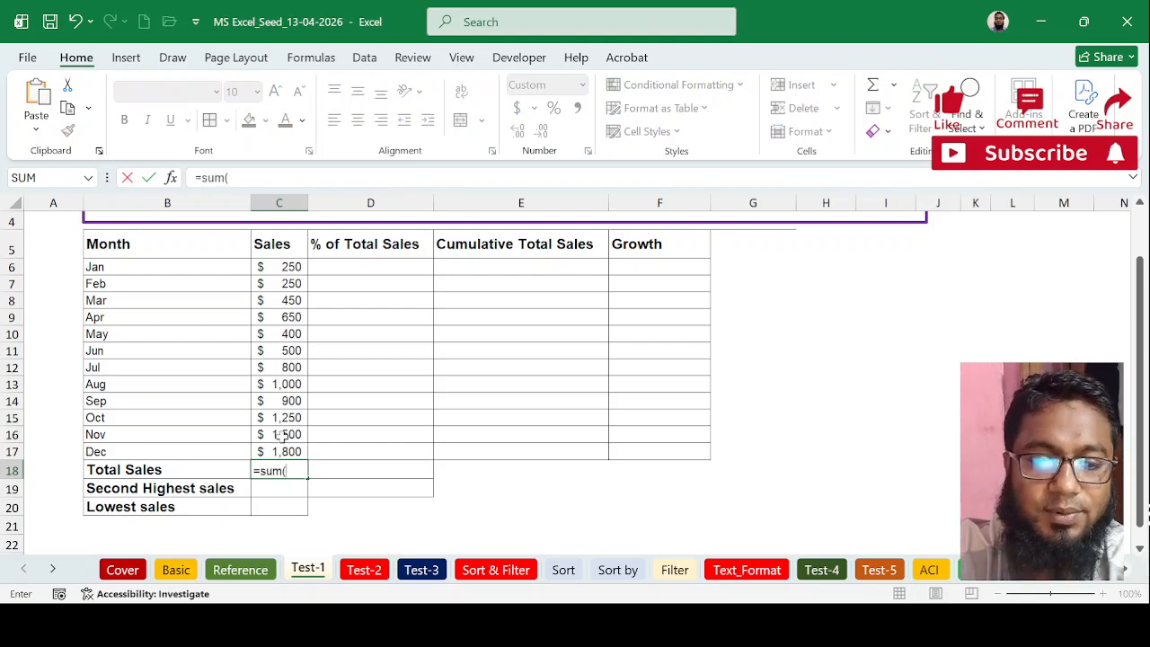
left_click_drag(287, 266, 299, 456)
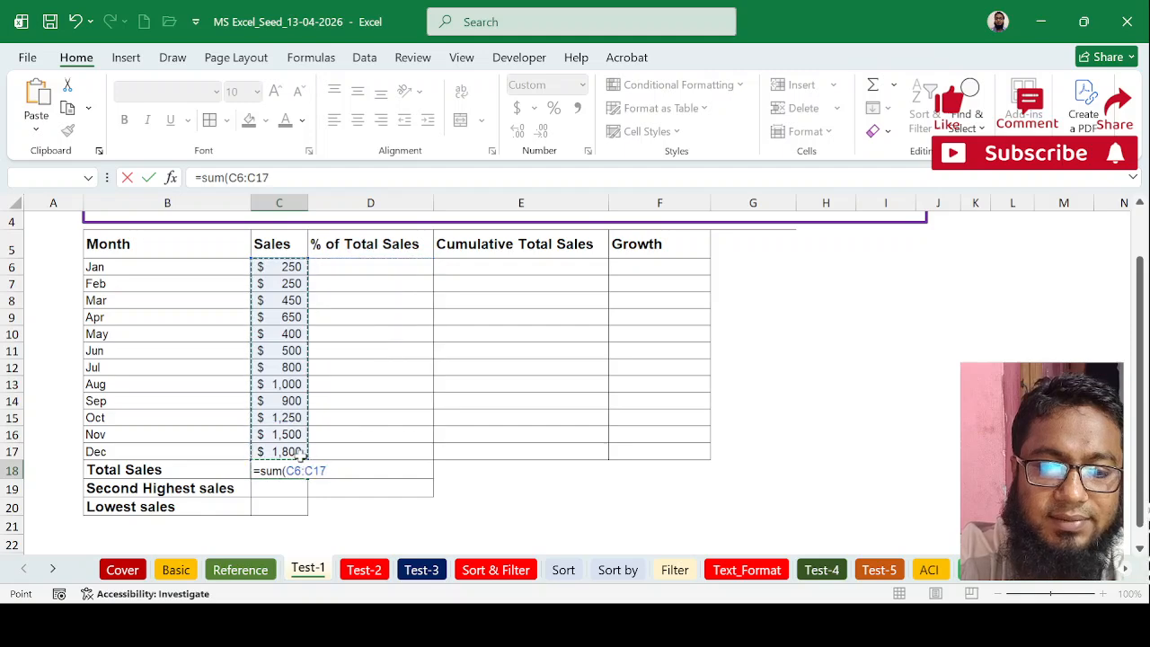
type(")")
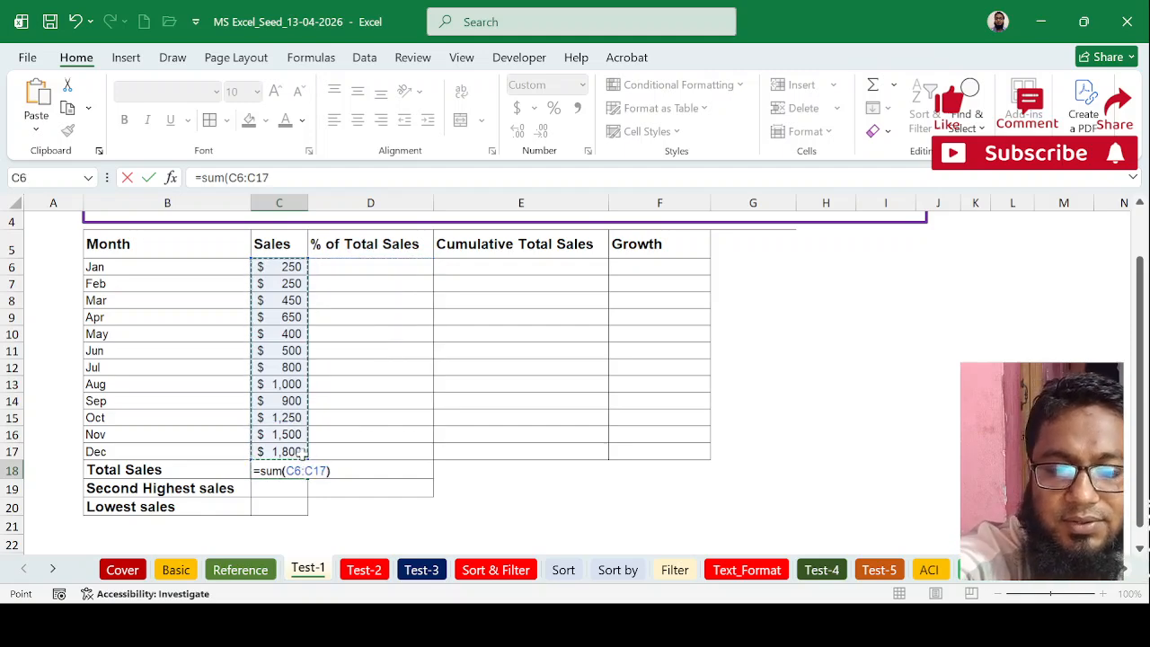
key("Return")
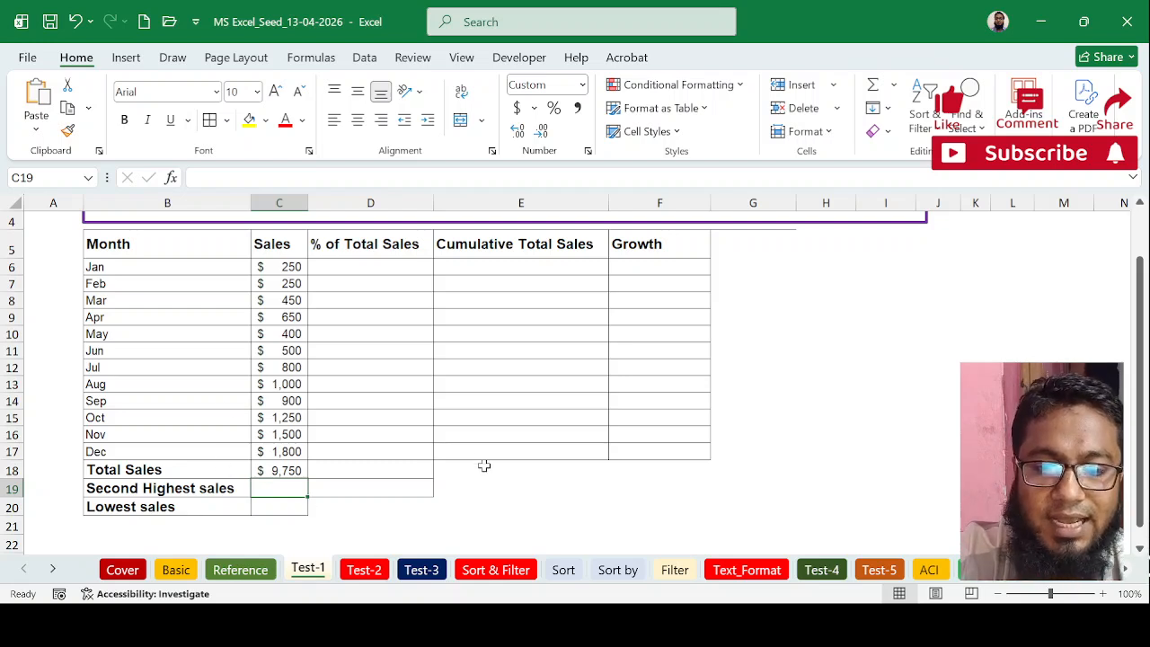
Add the helper labels MAX in A19 and MIN in A20, beside the second highest and lowest sales rows
left_click(52, 486)
type("MAX")
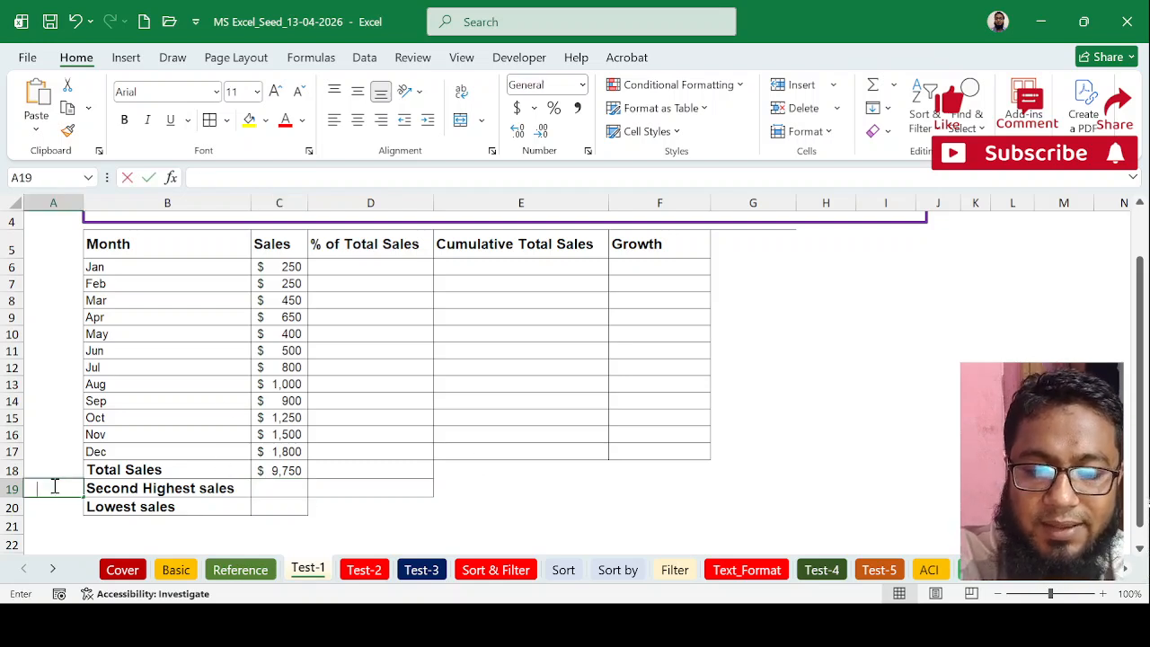
key("Return")
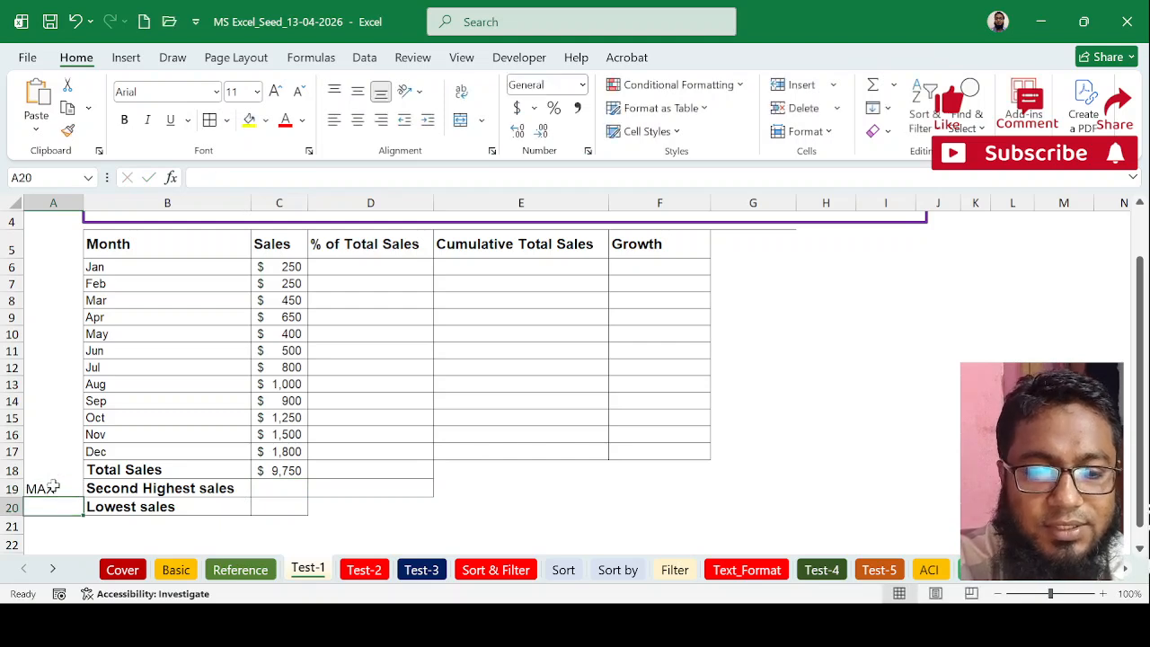
type("MIN")
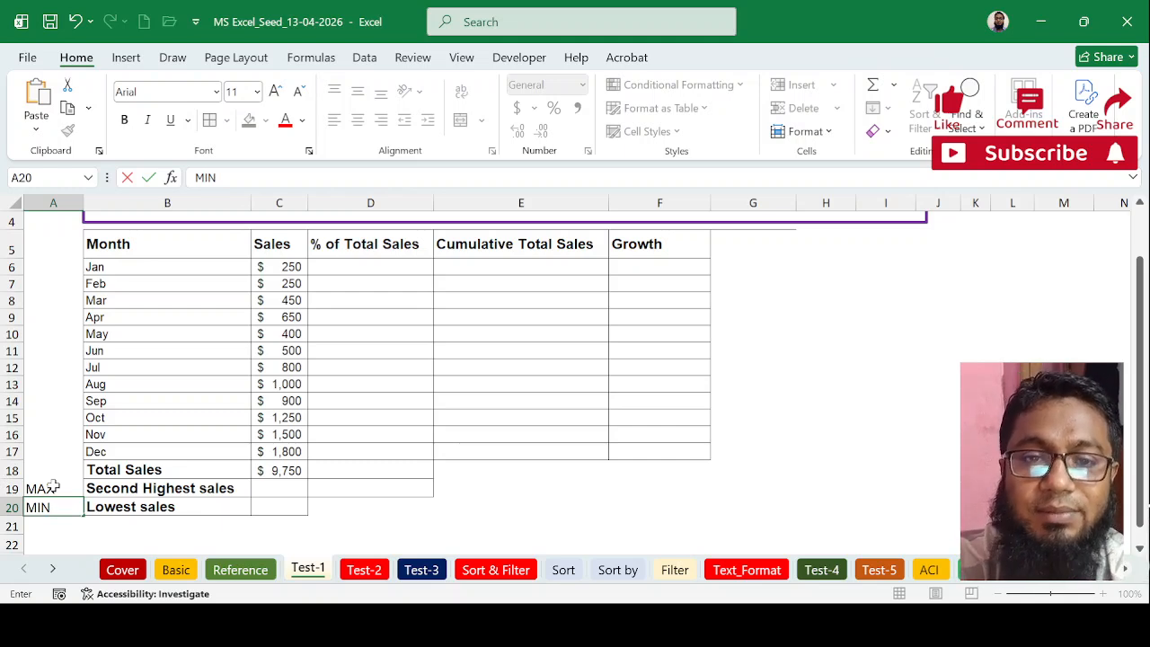
Enter a MAX formula over the monthly sales C6:C17 in C19
left_click(273, 488)
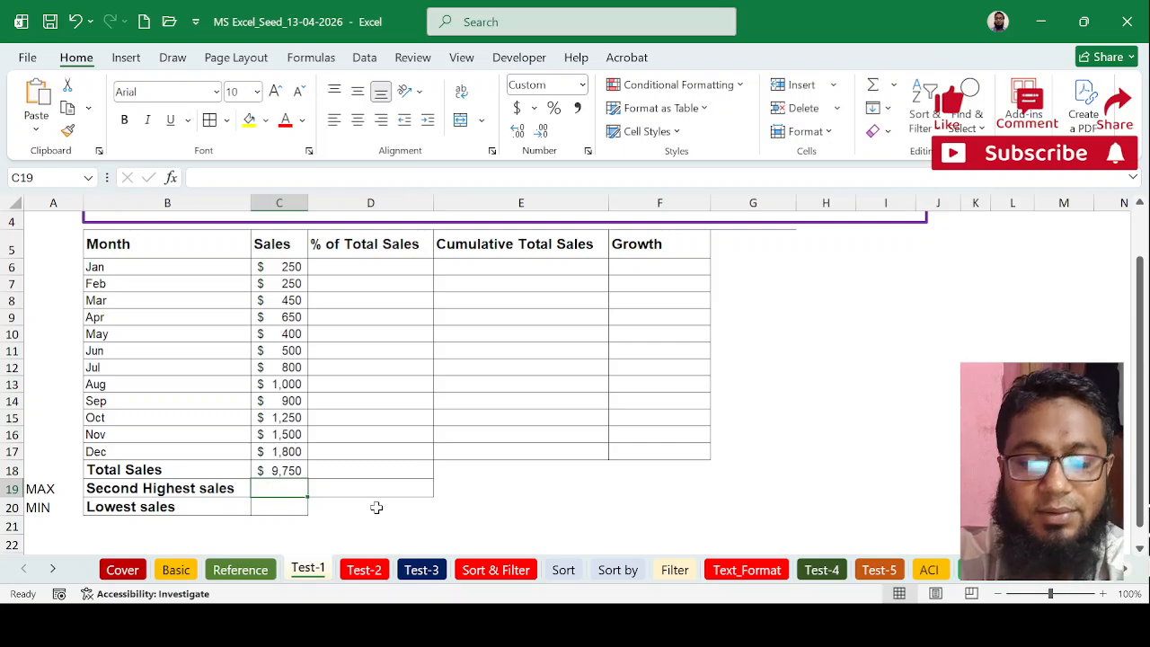
type("=max")
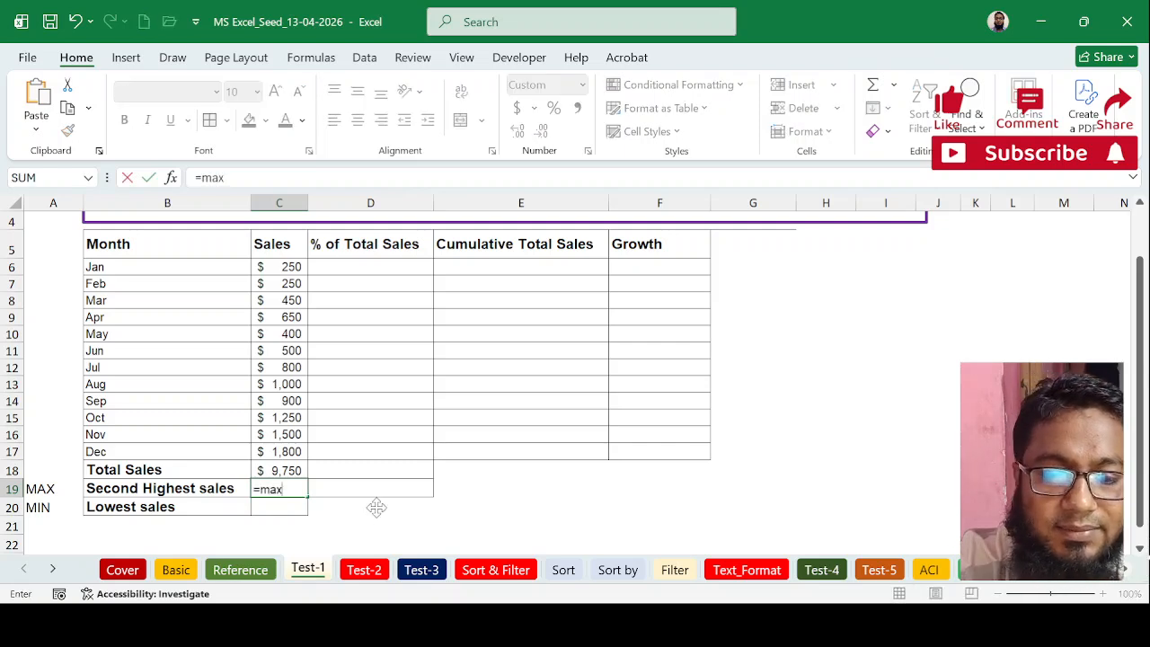
key("Tab")
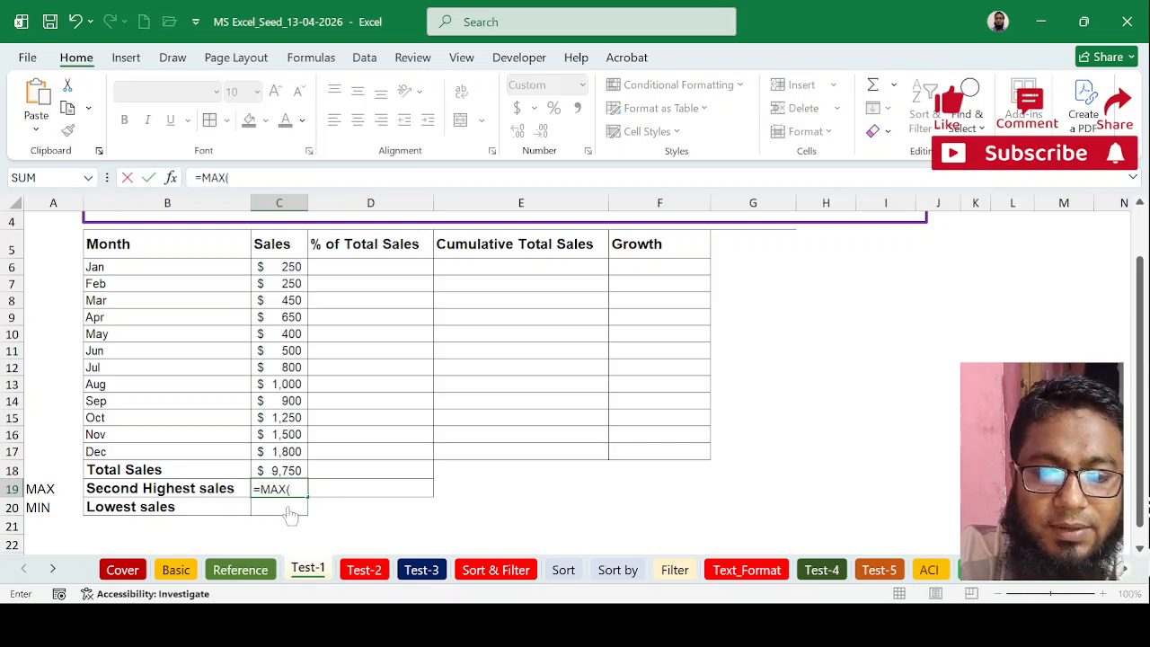
left_click_drag(285, 270, 285, 450)
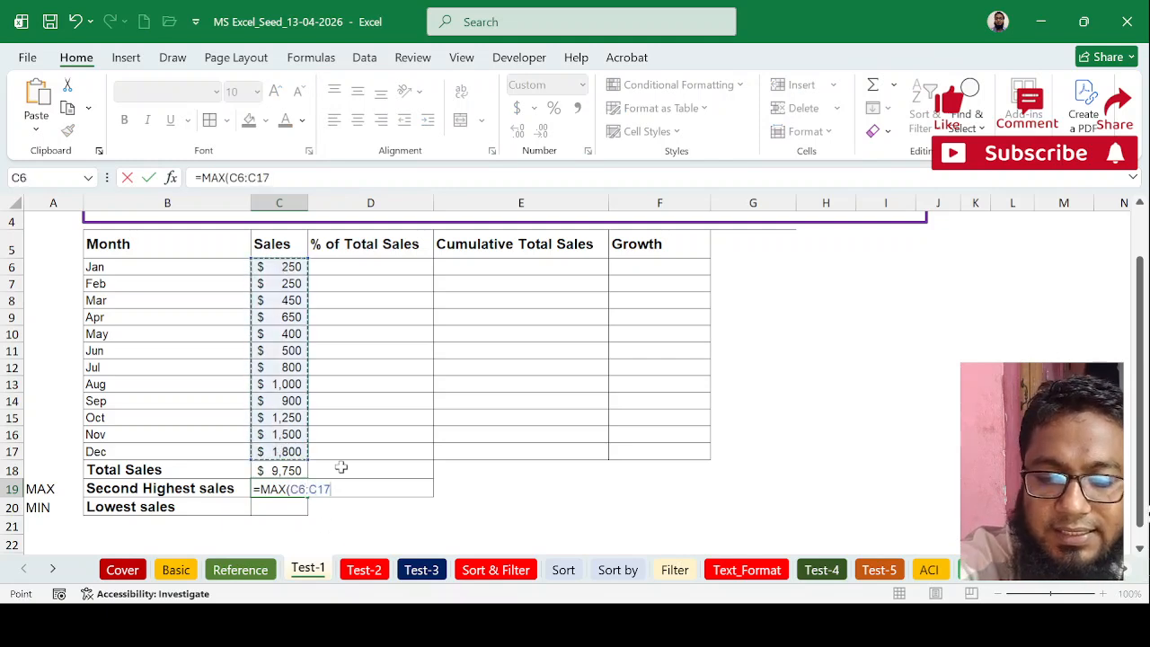
key("Return")
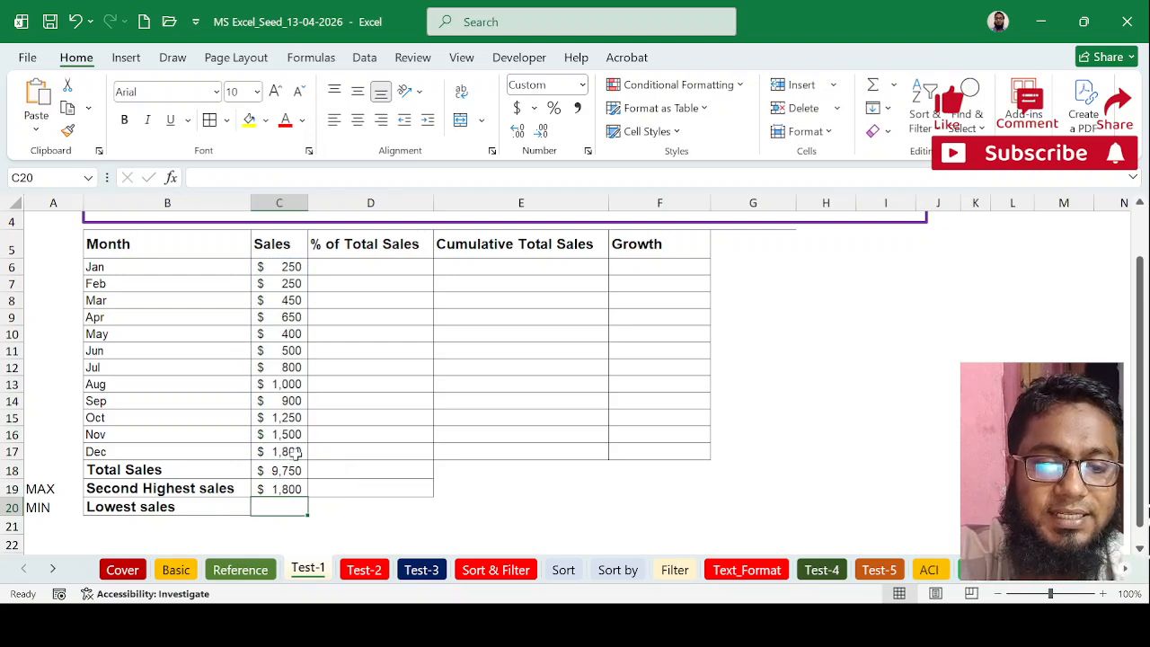
Try to get the second highest sale by extending the C19 formula to =MAX(C6:C17,2)
left_click(295, 451)
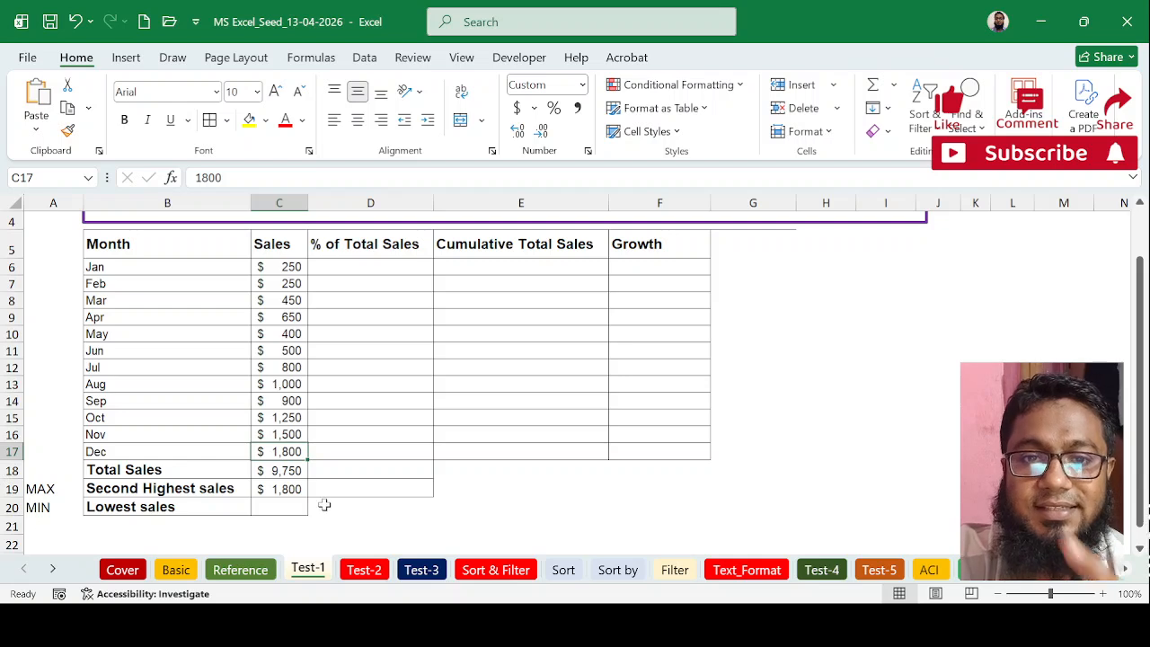
left_click(276, 472)
left_click(278, 483)
left_click(271, 177)
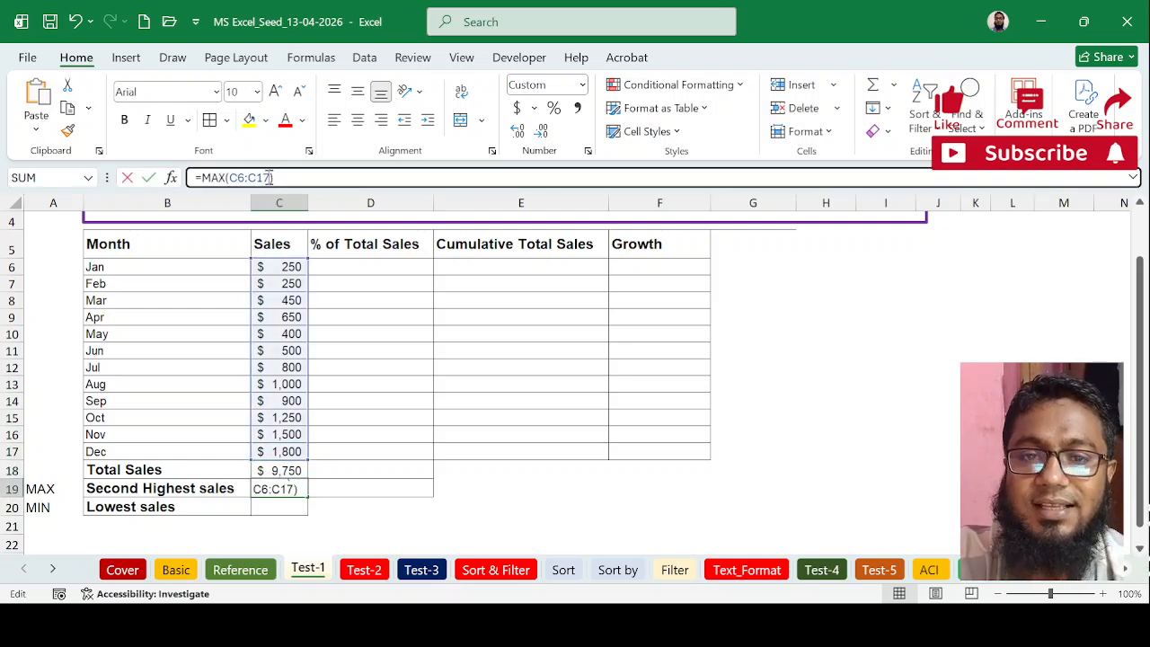
type(",")
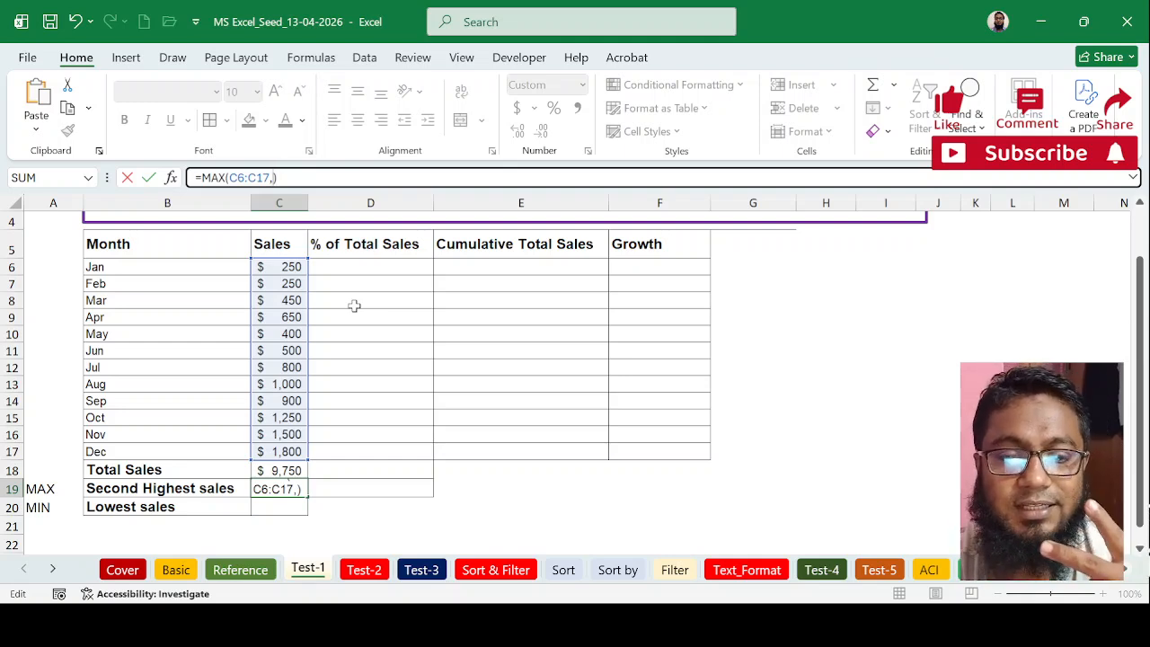
type("2")
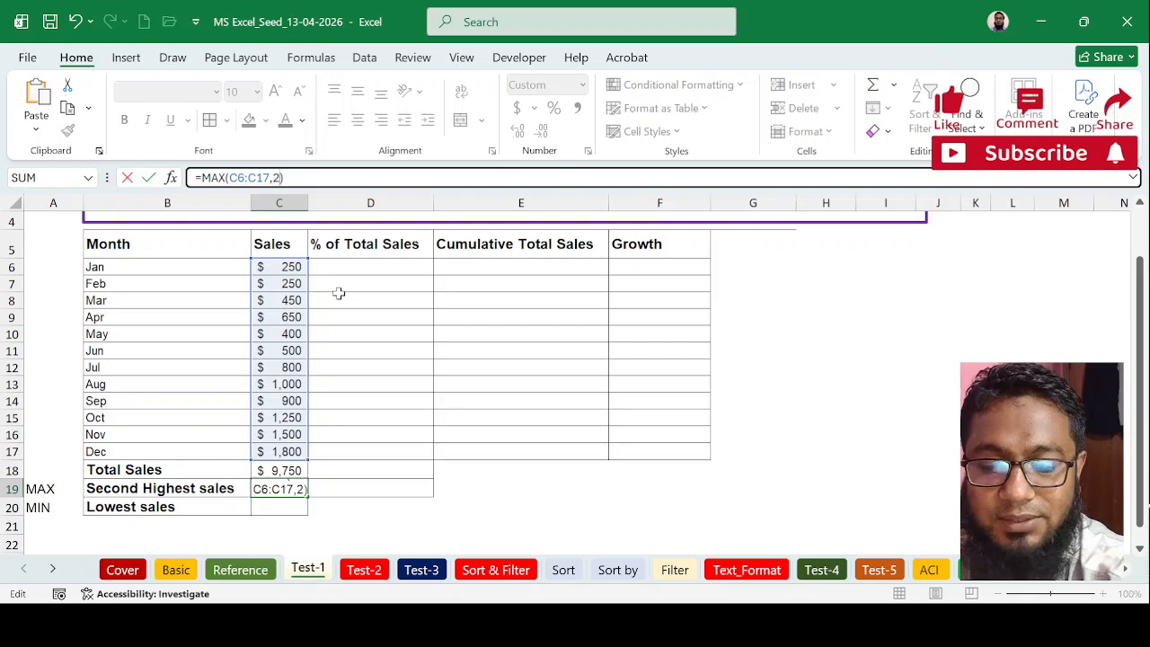
key("Return")
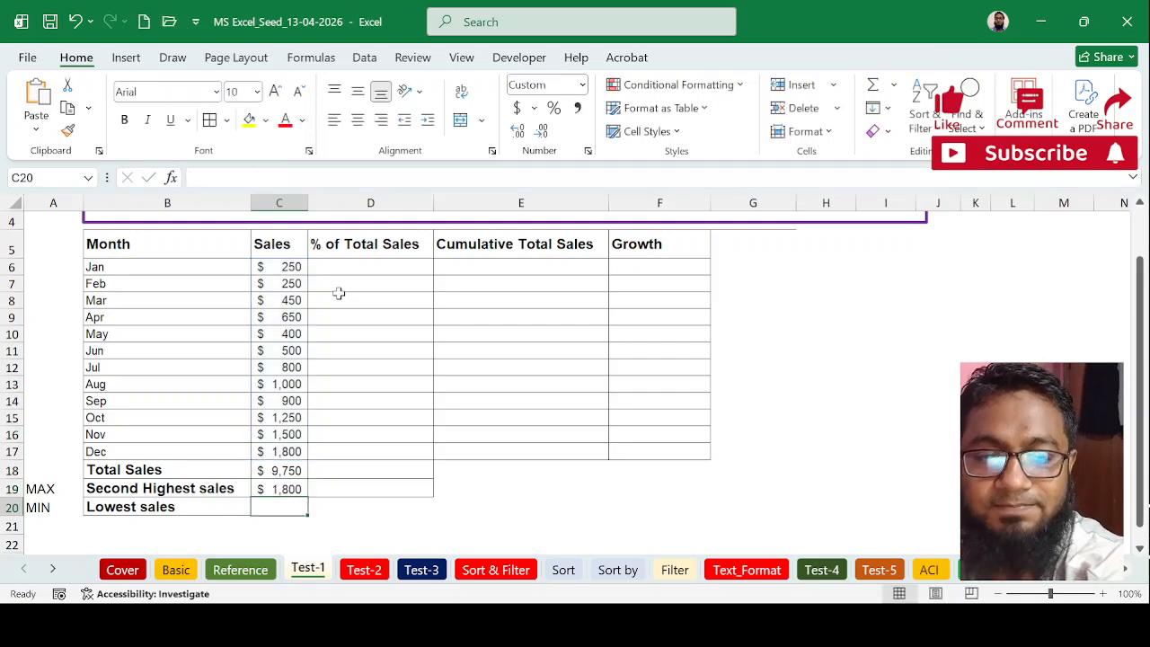
Try 3 as the second argument, making the C19 formula =MAX(C6:C17,3)
left_click(272, 486)
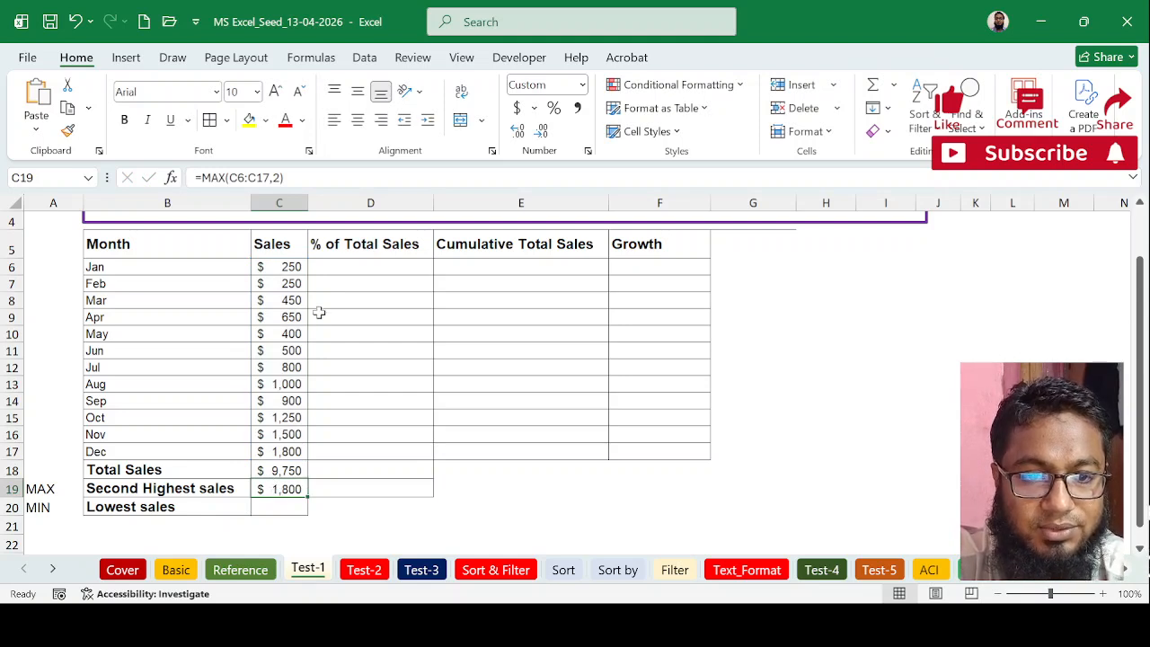
double_click(279, 486)
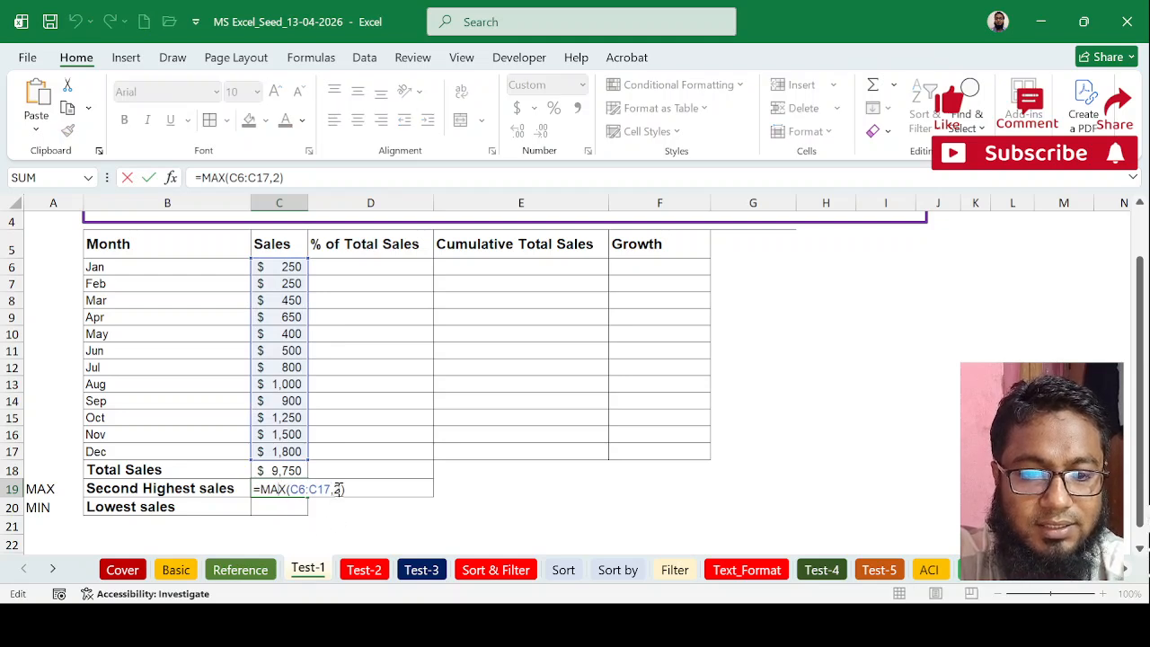
key("BackSpace")
type("3")
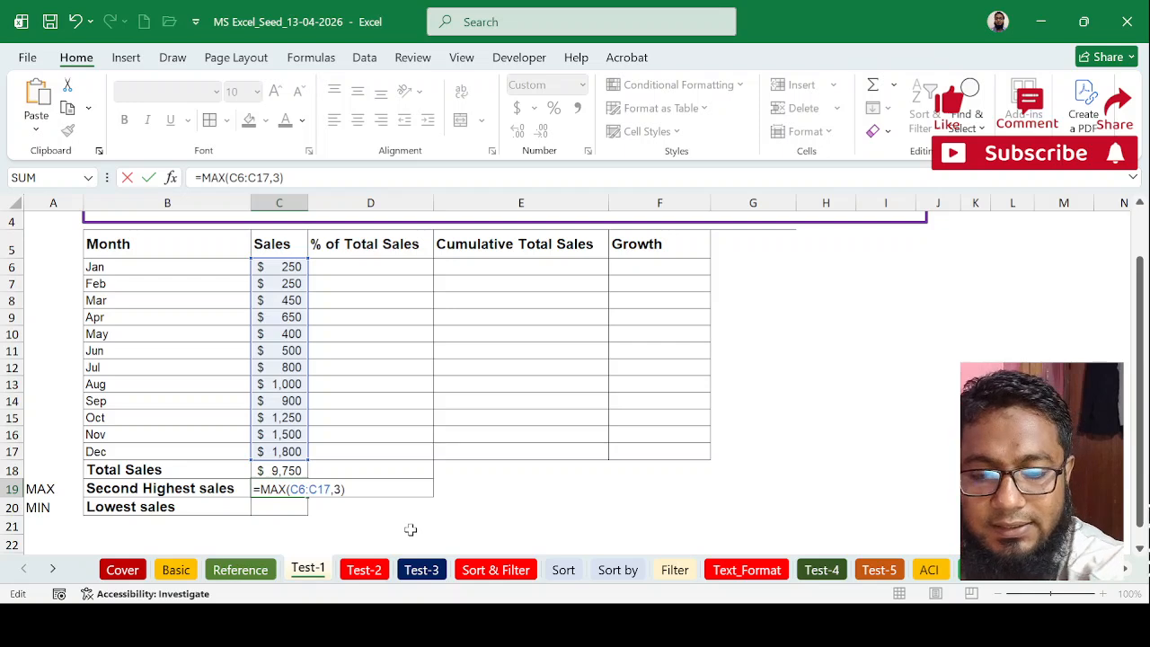
key("Return")
Set the second argument of the C19 formula back to 2, giving =MAX(C6:C17,2)
left_click(286, 489)
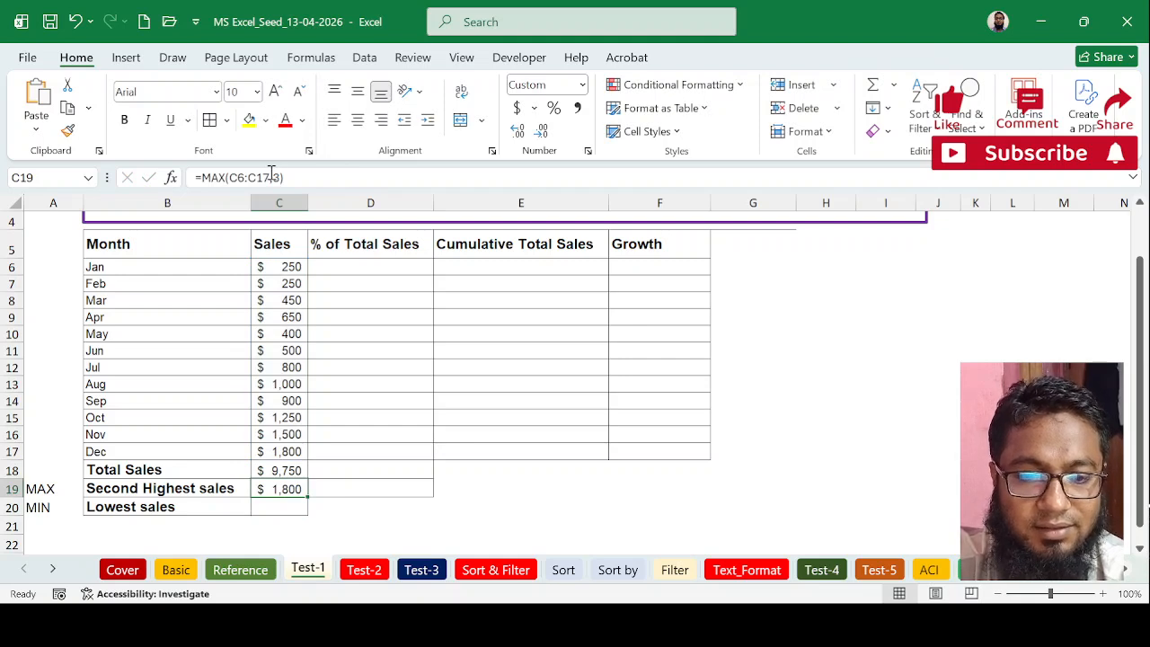
double_click(292, 489)
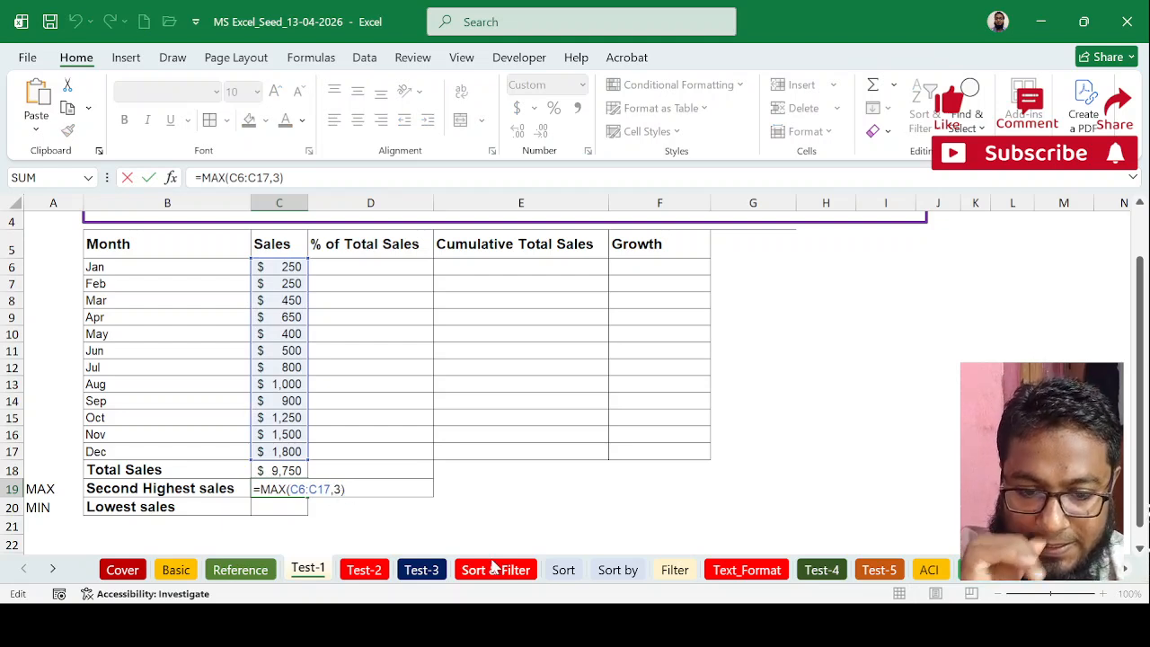
type("&")
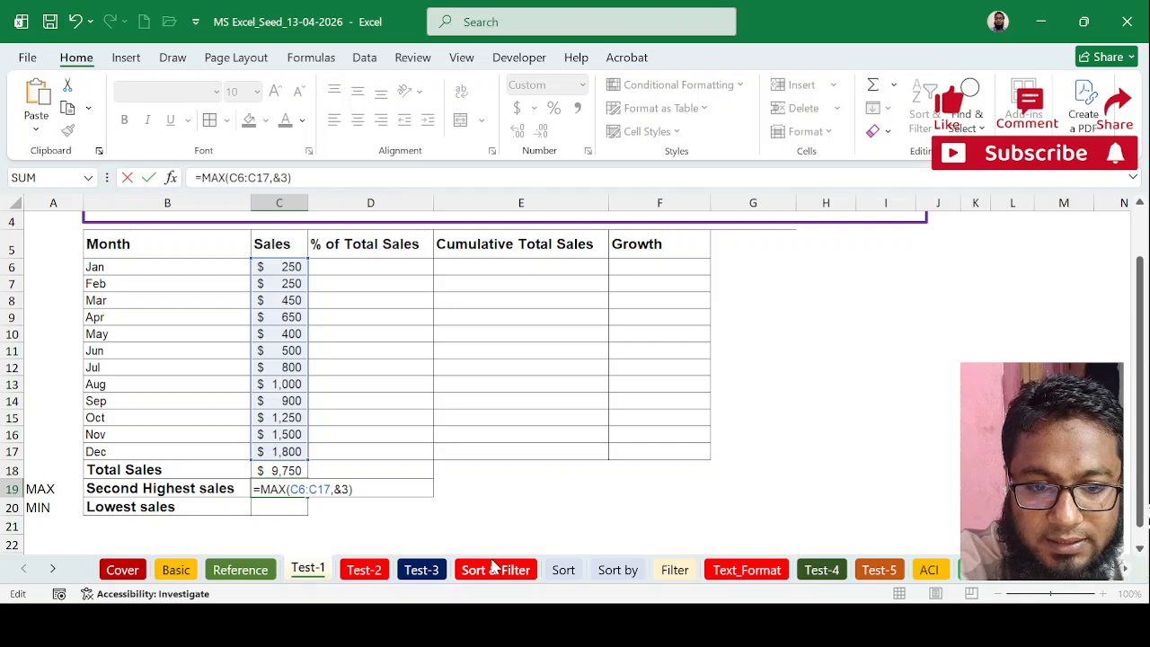
key("Left")
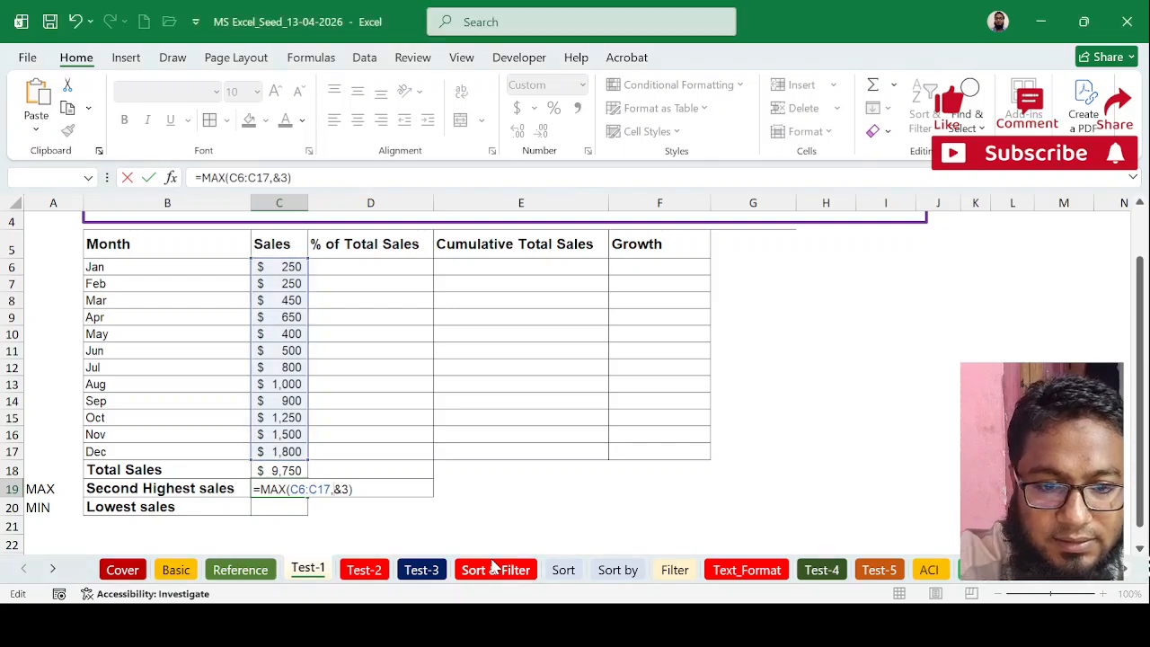
double_click(343, 489)
type("2")
key("ctrl+Return")
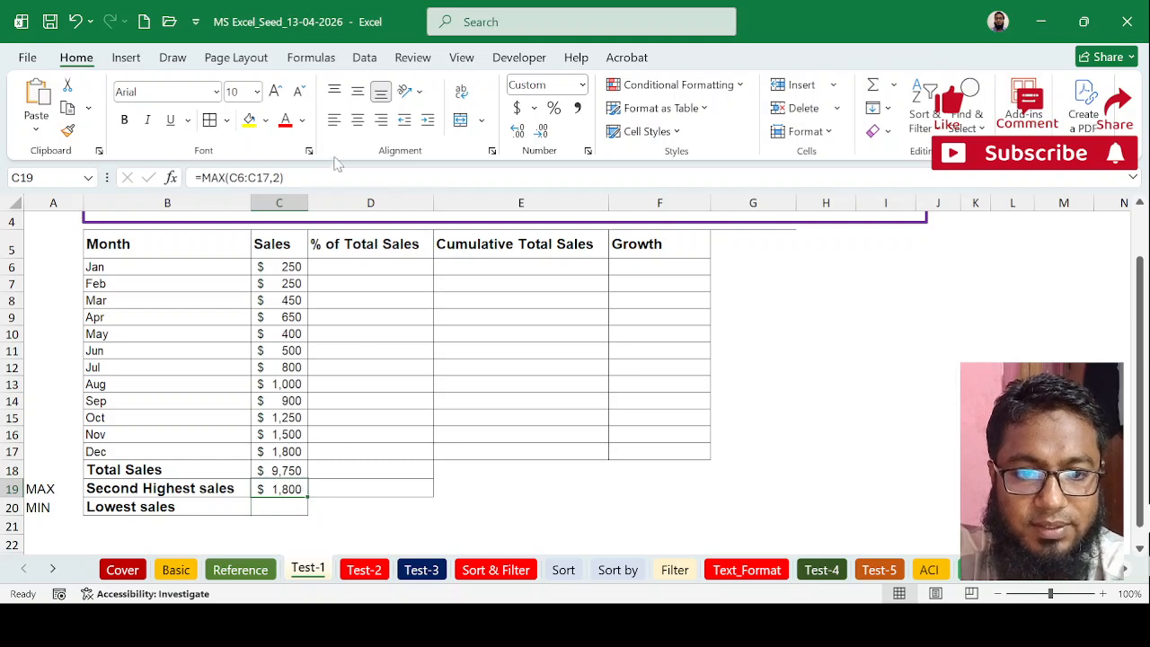
Remove the second argument from the C19 formula so it reads =MAX(C6:C17)
double_click(275, 177)
key("BackSpace")
key("BackSpace")
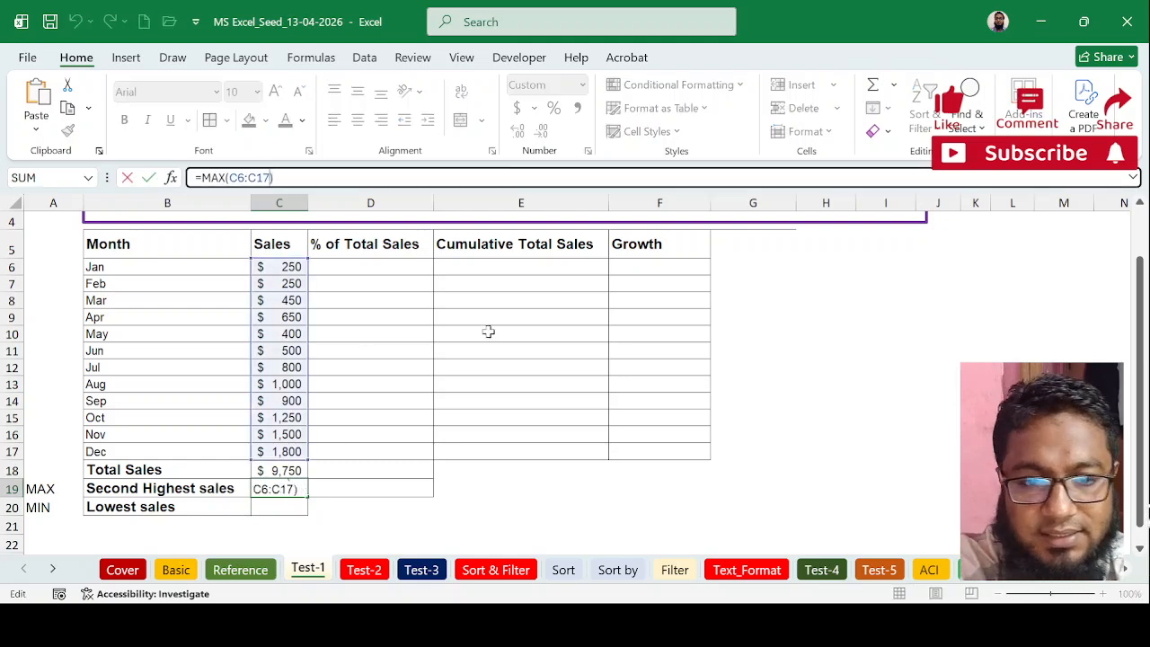
key("Return")
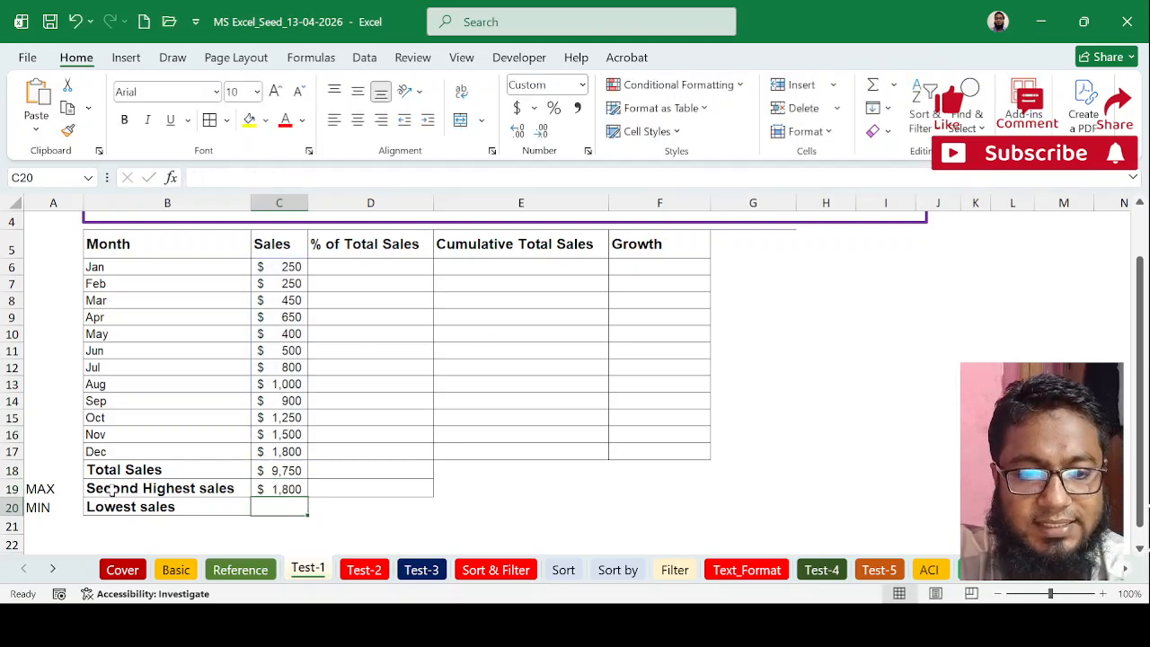
Remove the word "Second" from the label in B19, leaving "Highest sales"
double_click(113, 489)
double_click(113, 490)
key("BackSpace")
key("Return")
Calculate the lowest sales in C20 with a MIN formula over C6:C17
left_click(284, 505)
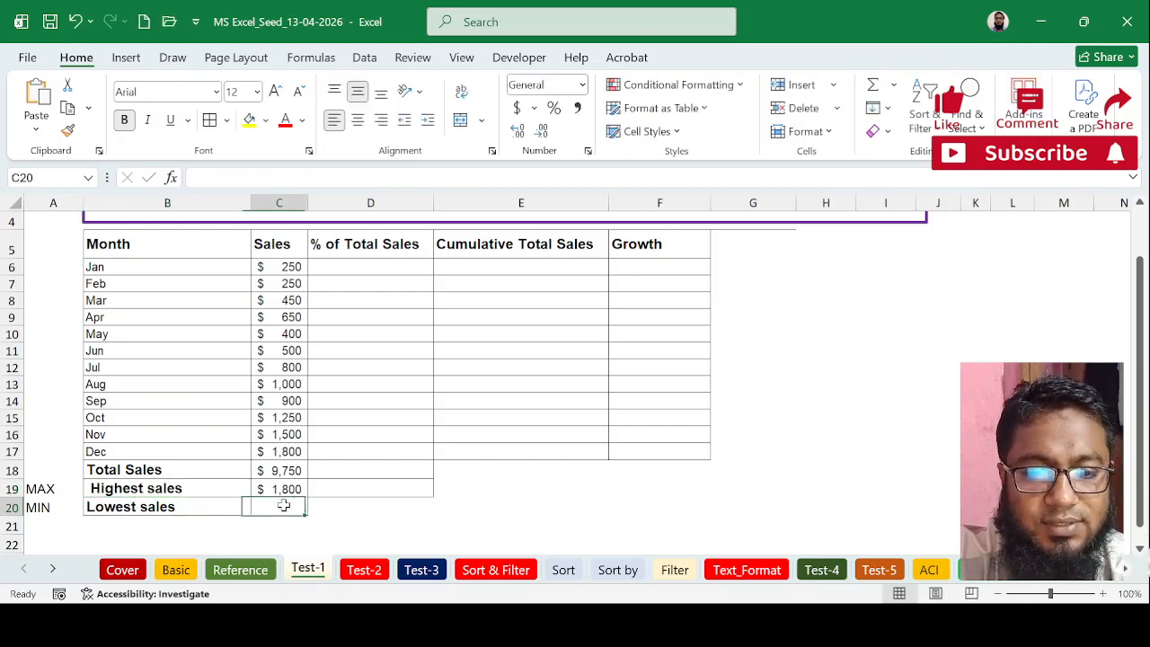
type("=")
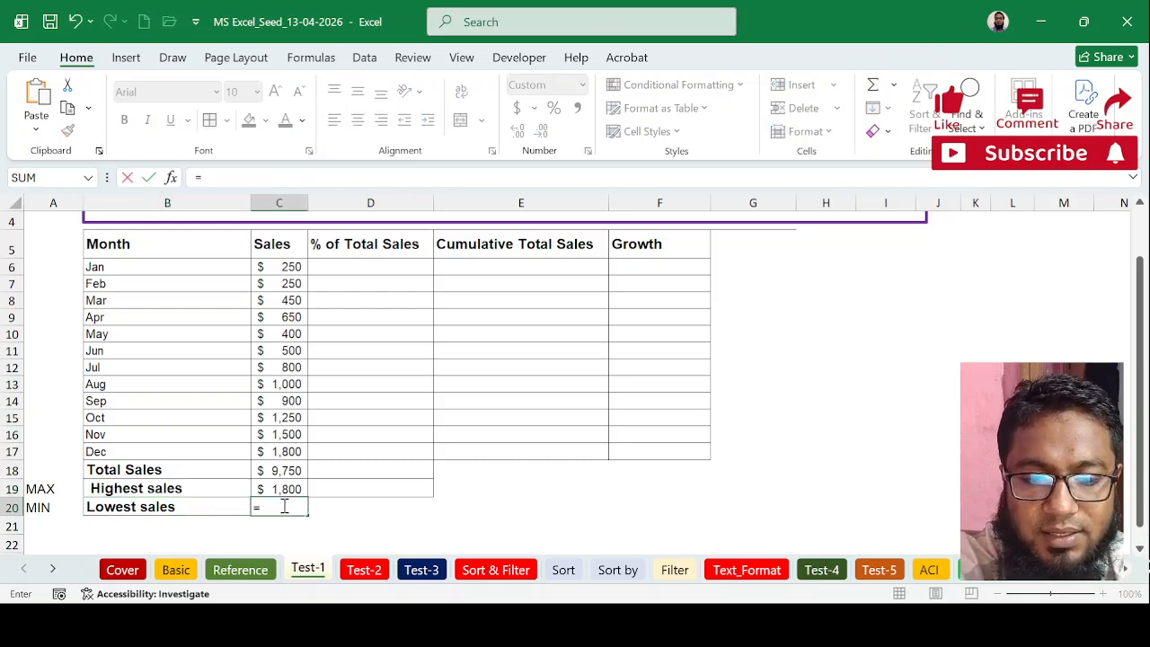
type("min")
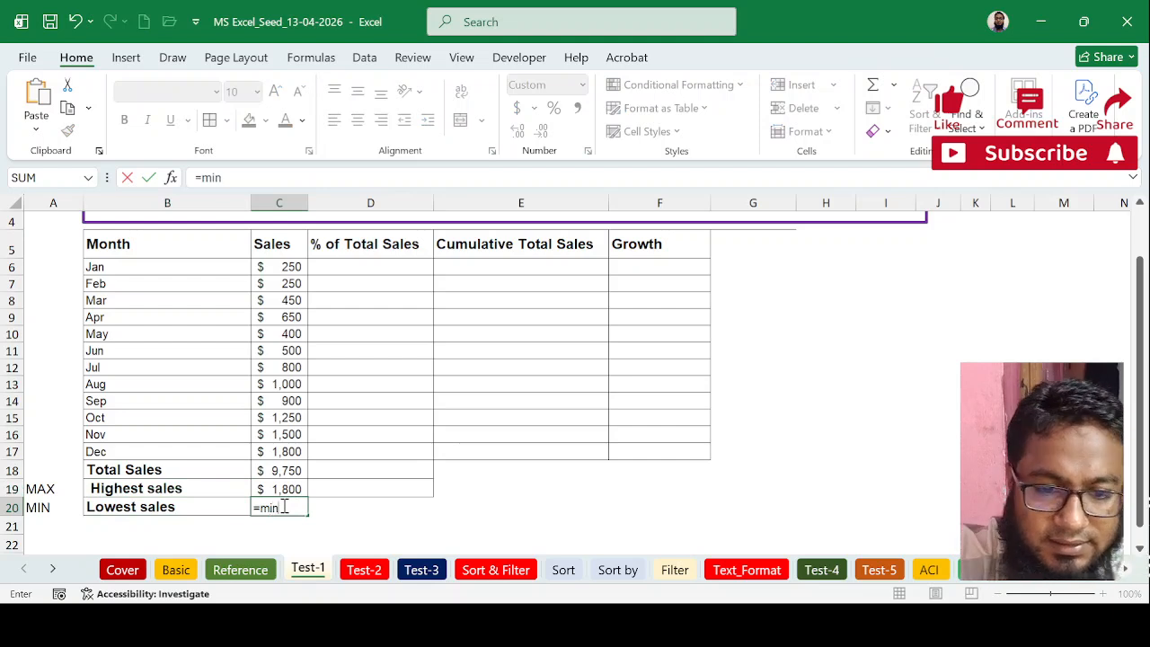
type("(")
left_click(274, 269)
left_click_drag(273, 268, 291, 451)
key("Return")
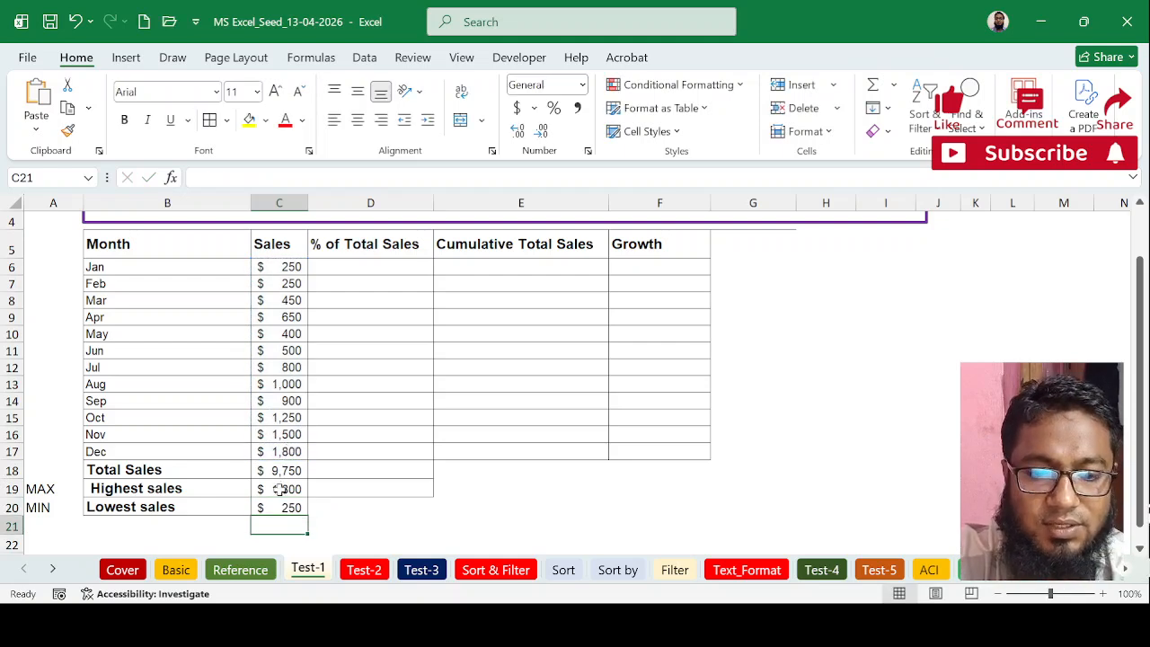
double_click(280, 488)
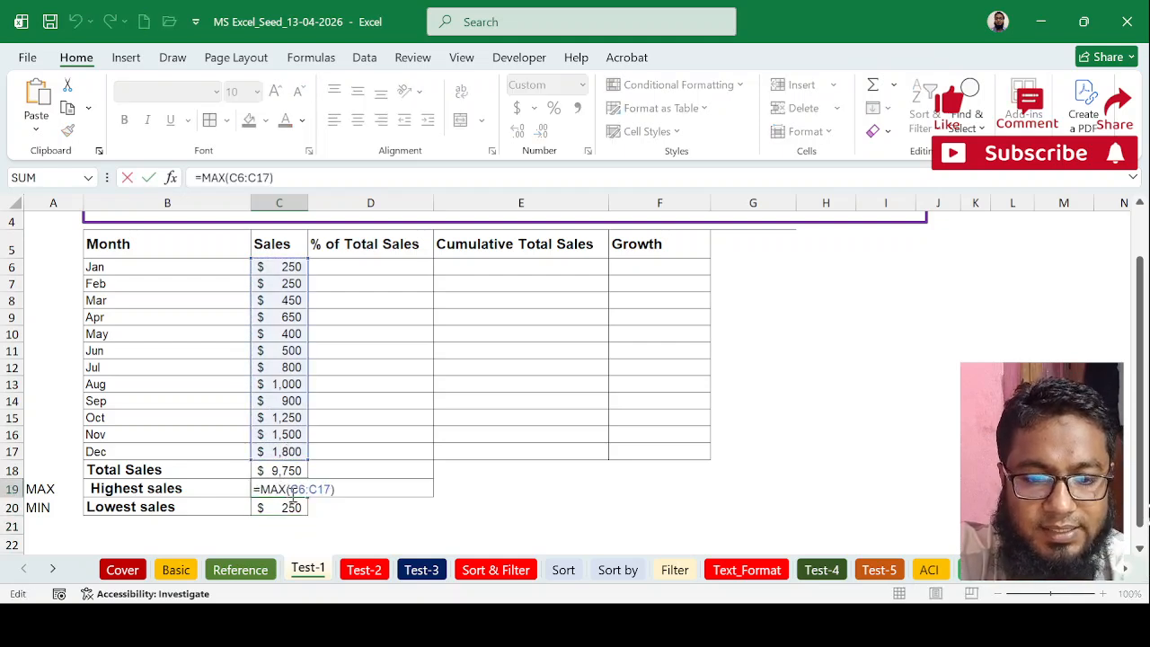
key("BackSpace")
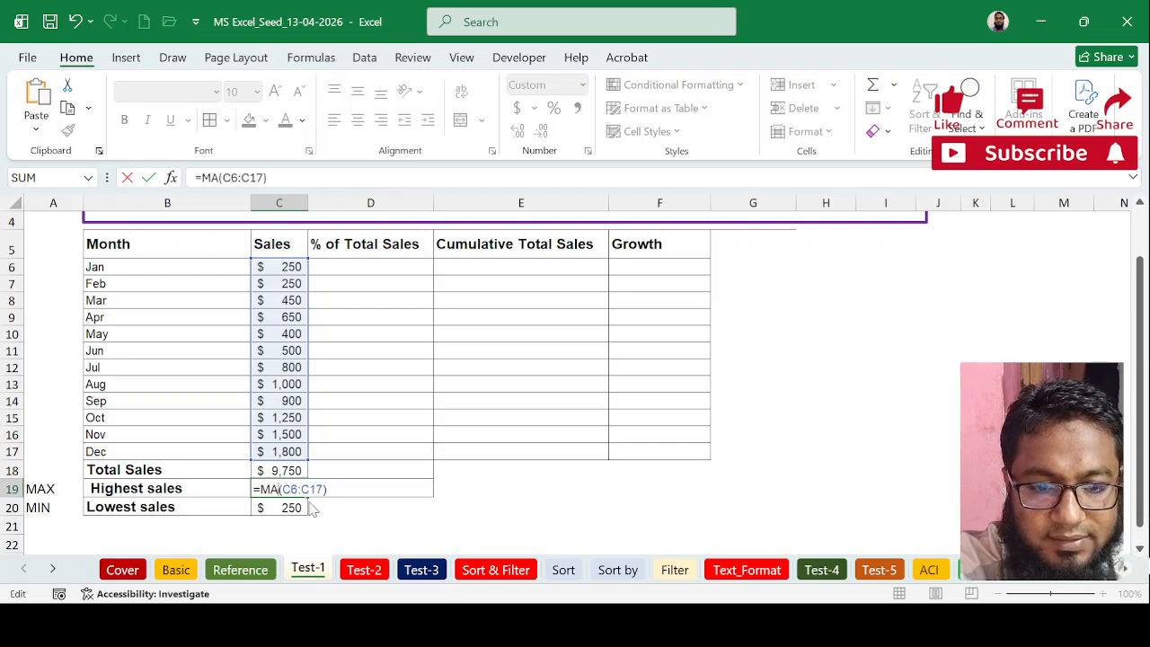
type("X")
left_click(458, 486)
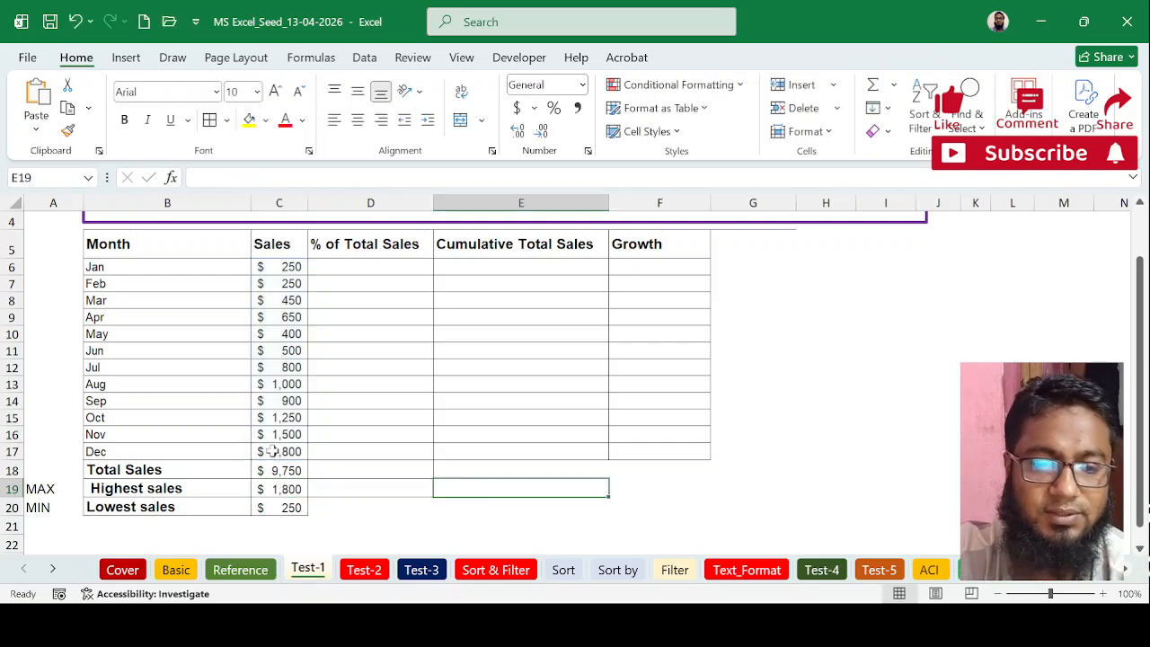
Calculate January's % of total sales in D6 with =C6/$C$18, keeping the total sales reference absolute
scroll(364, 337, "up", 1)
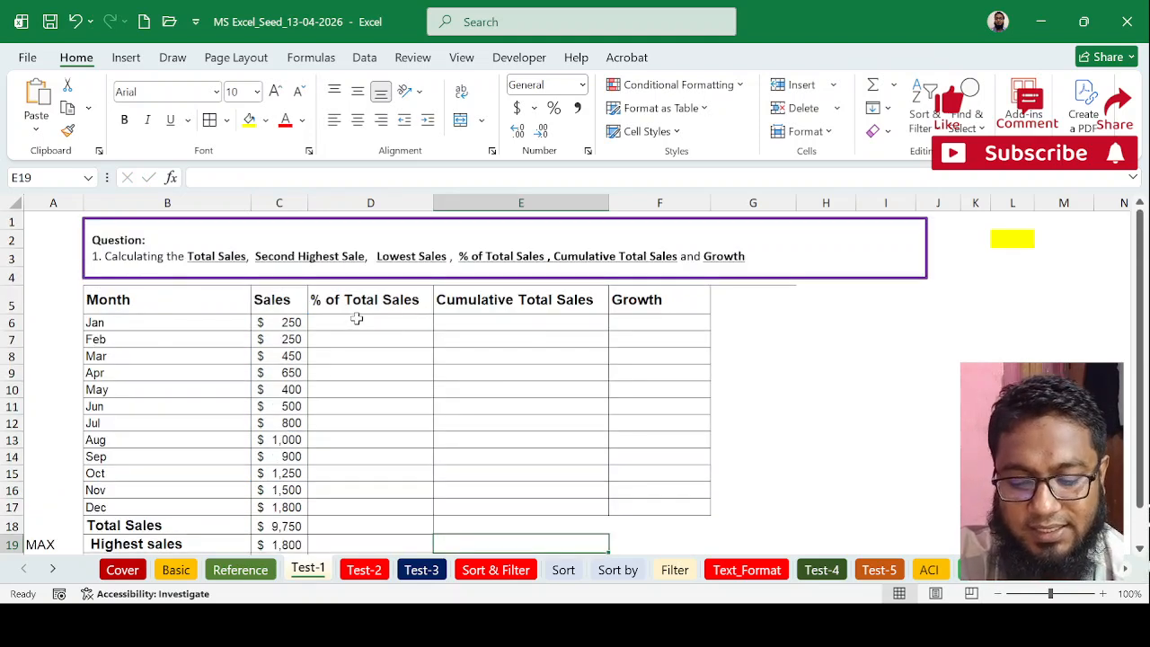
left_click(356, 319)
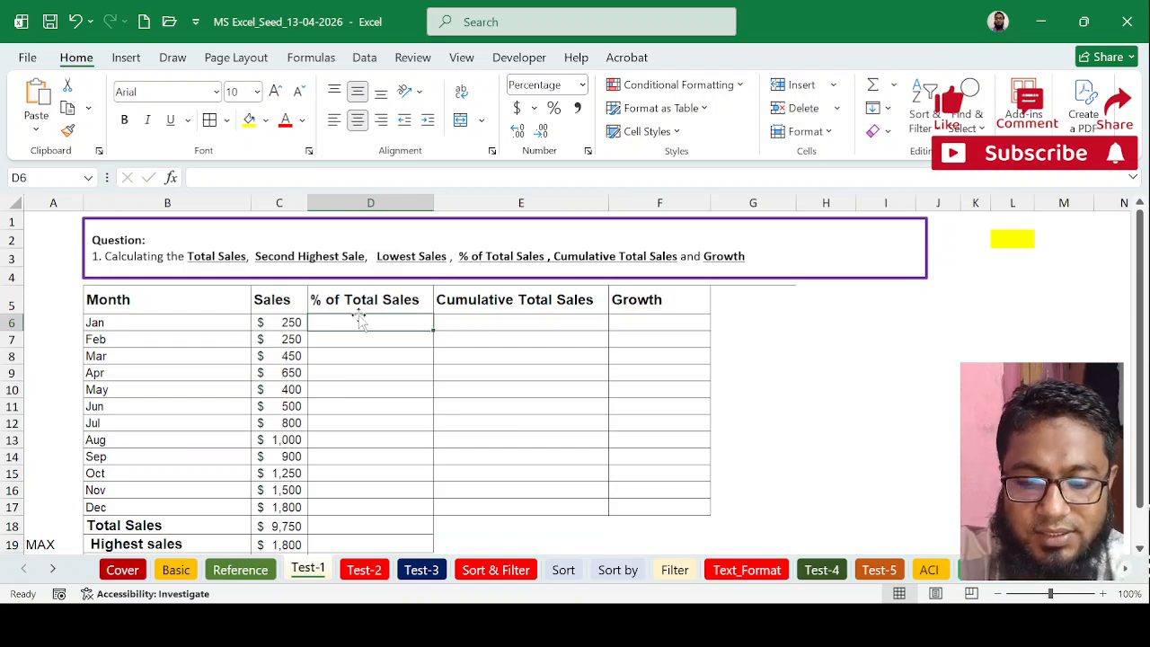
type("+")
key("BackSpace")
type("=")
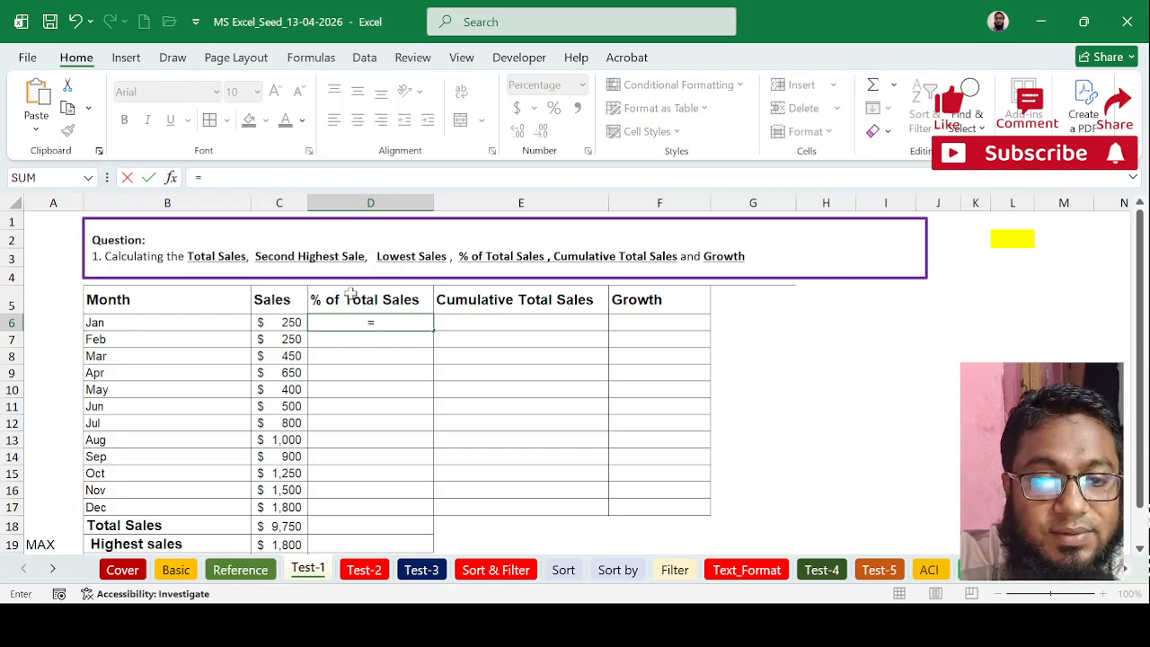
scroll(345, 350, "down", 1)
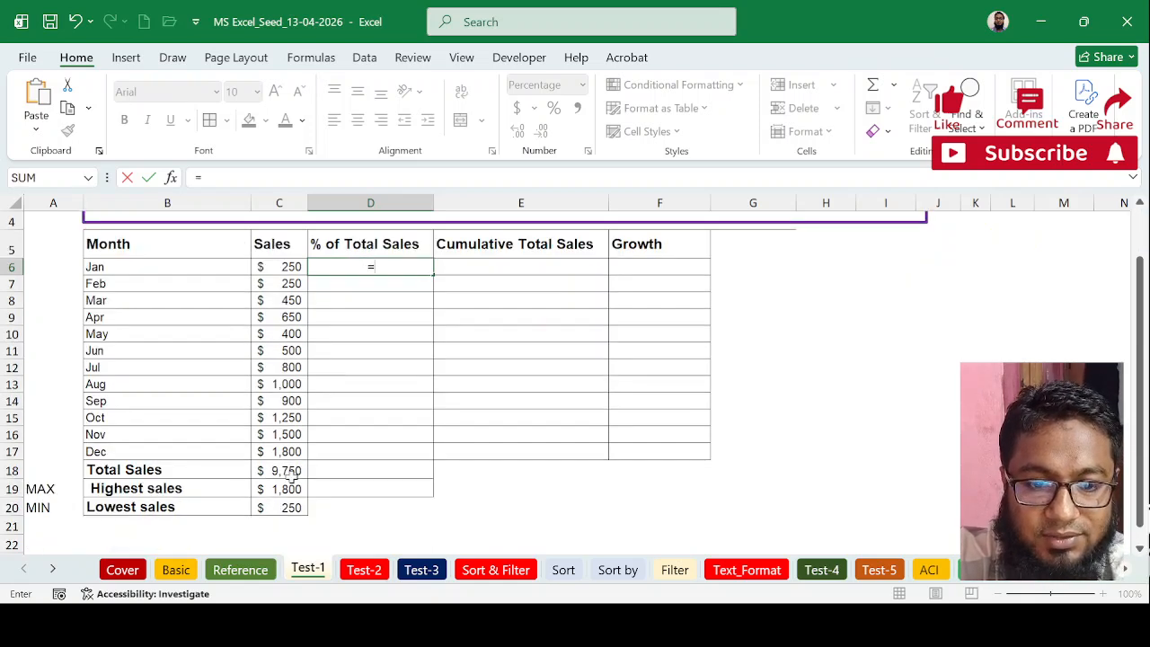
left_click(286, 470)
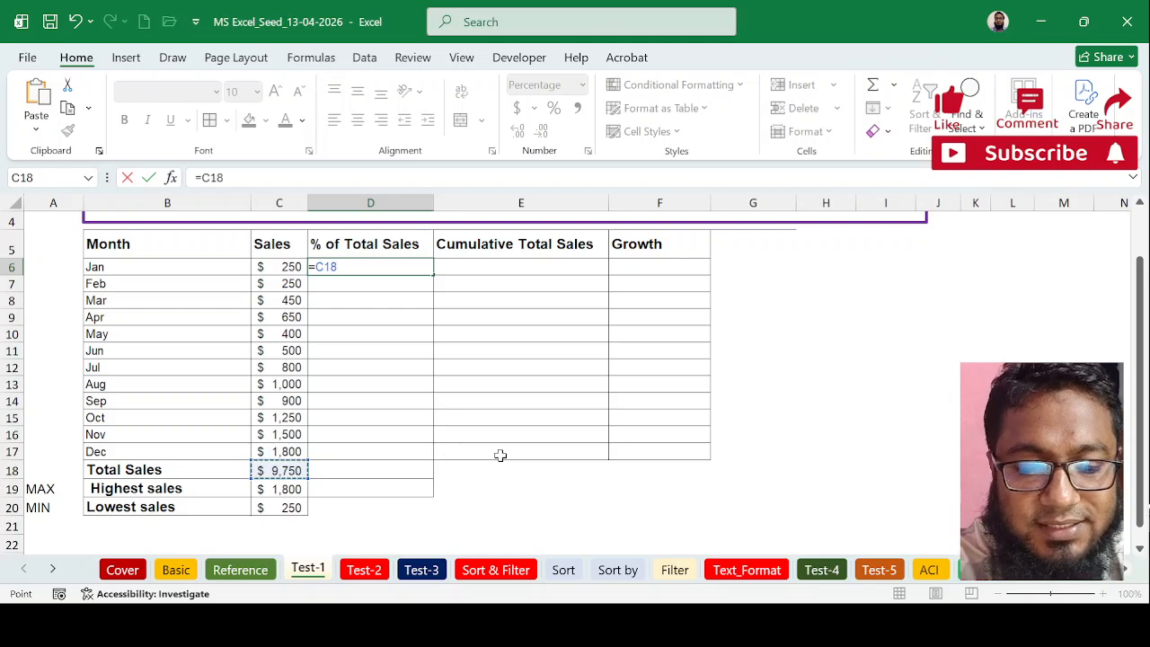
key("F4")
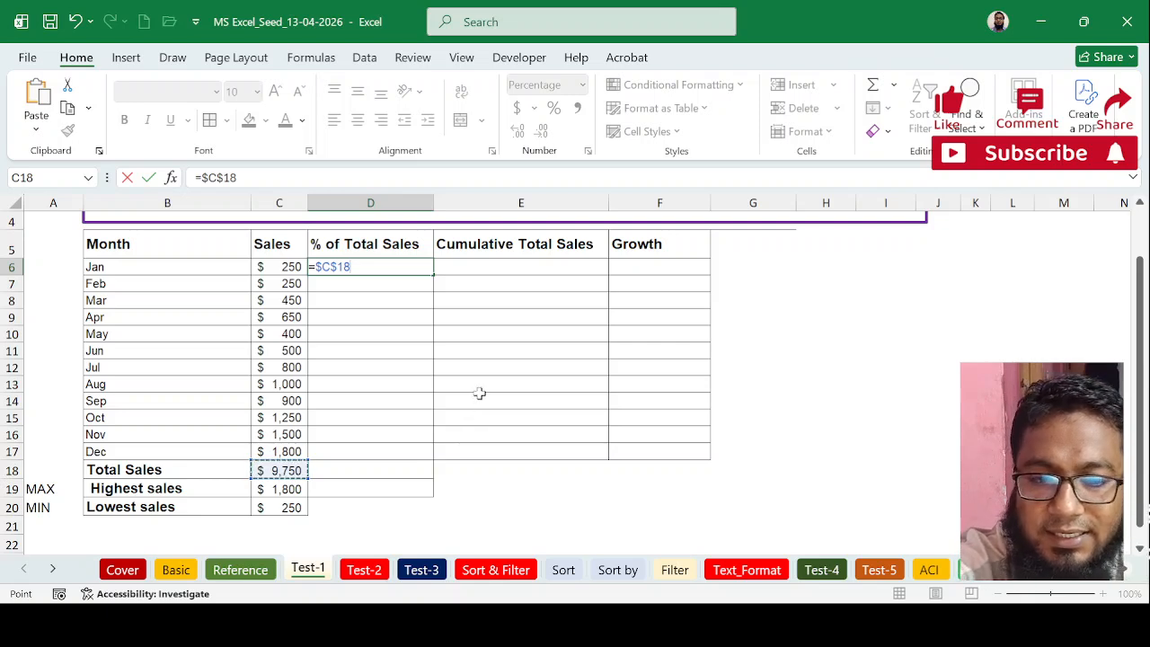
left_click(205, 176)
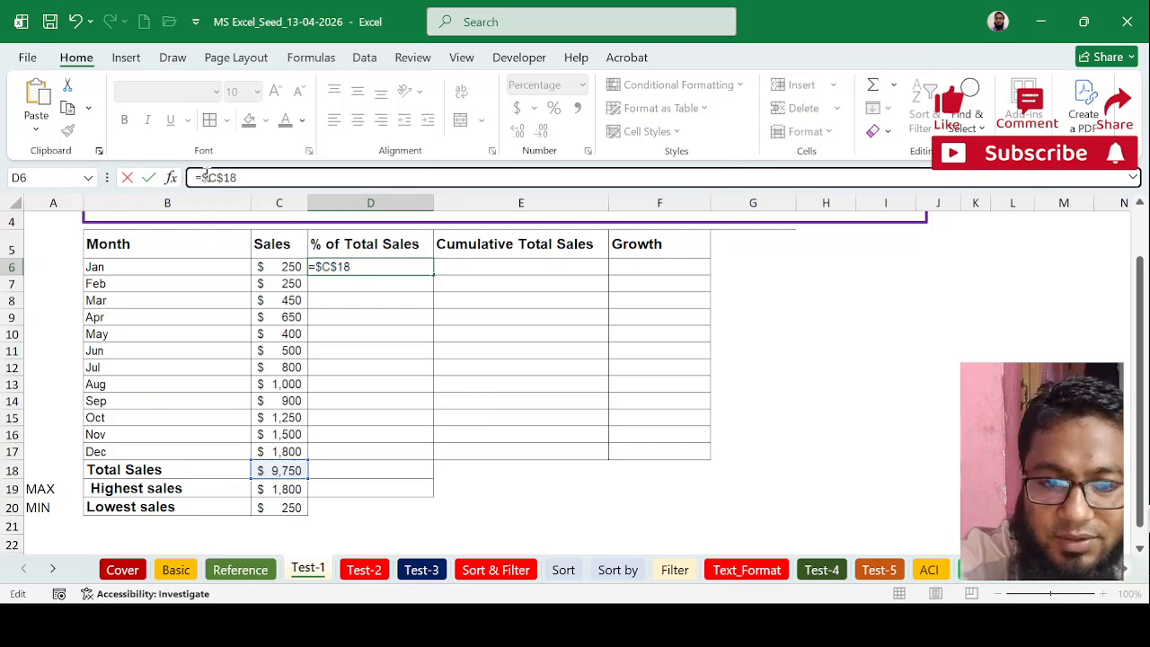
left_click(285, 267)
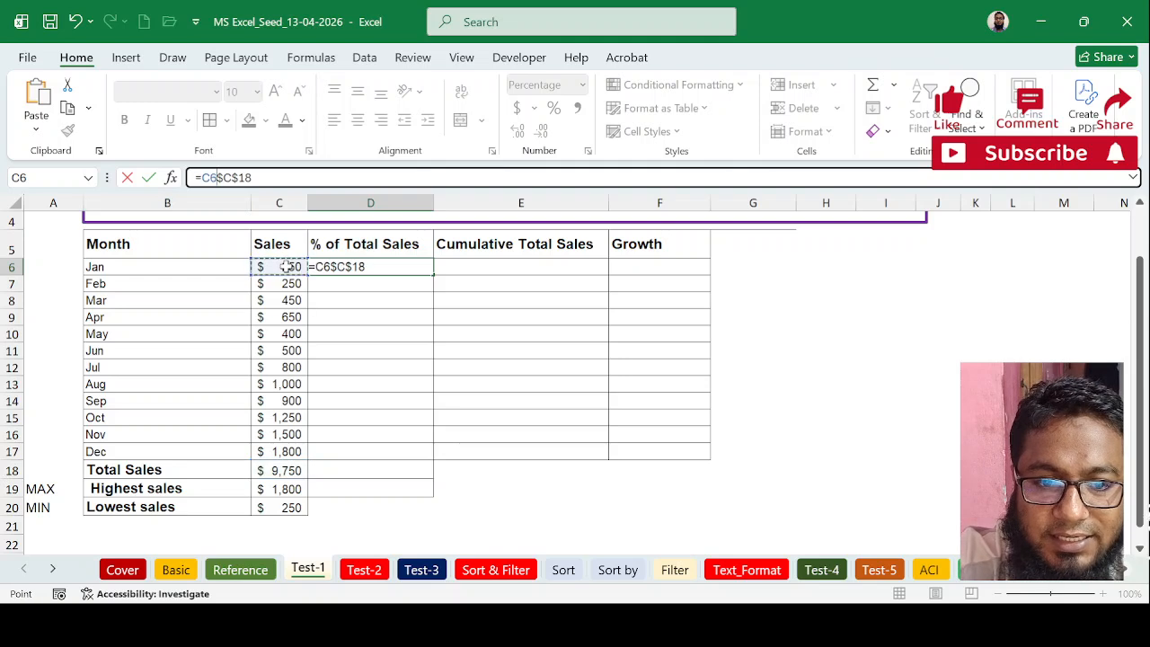
type("0")
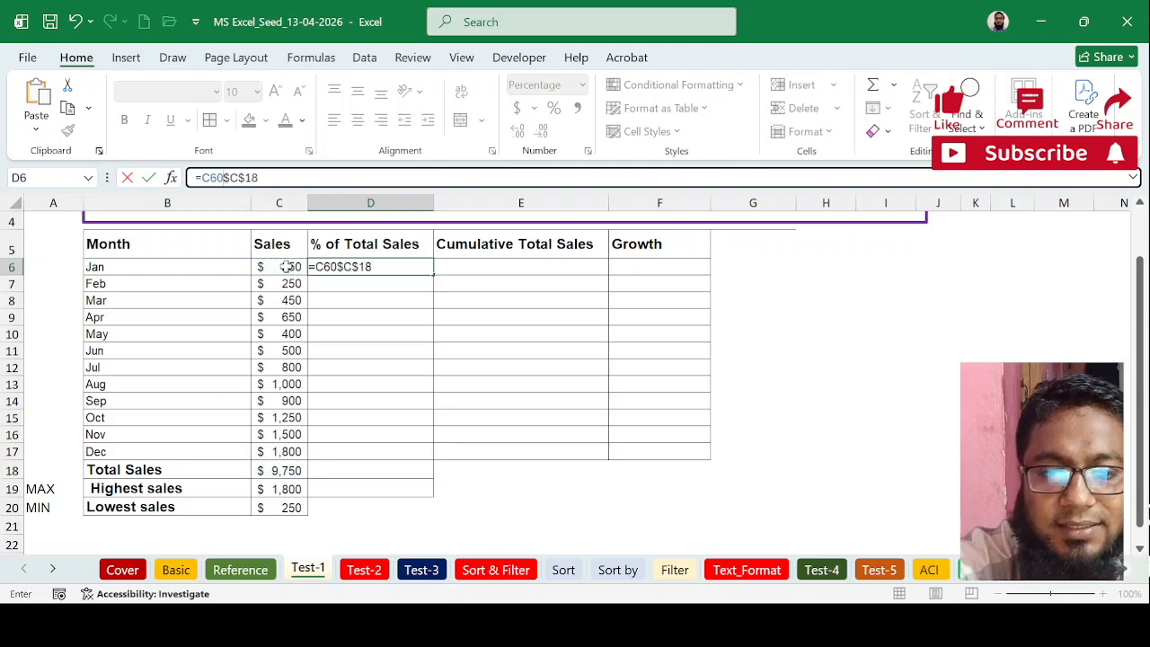
key("BackSpace")
type("/")
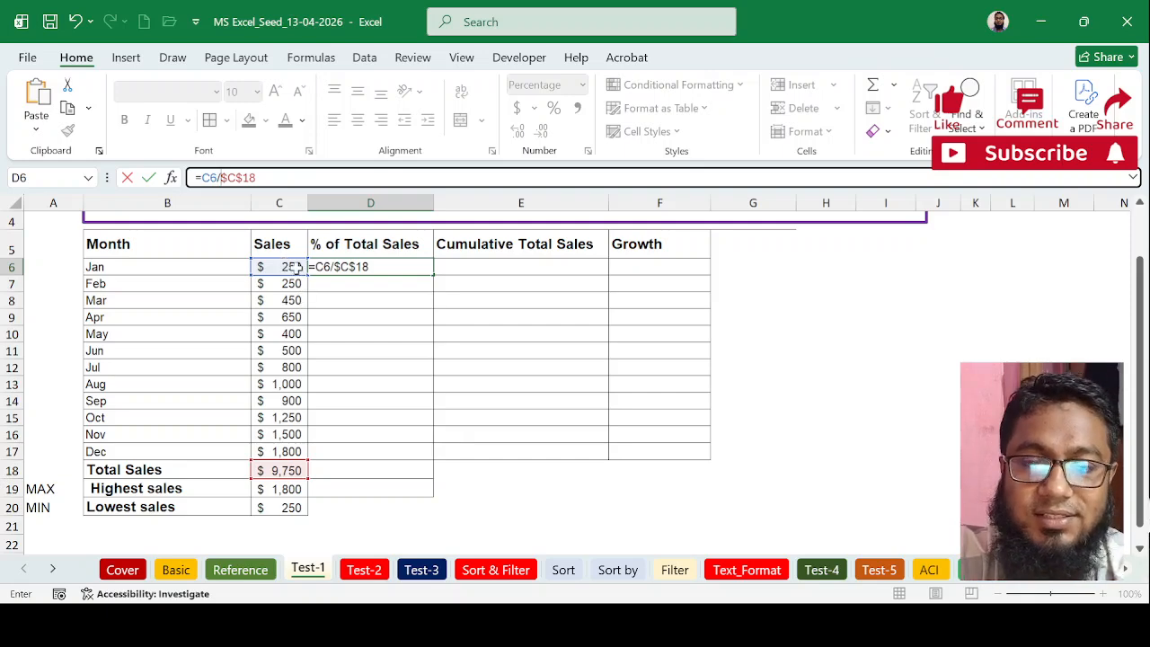
key("Return")
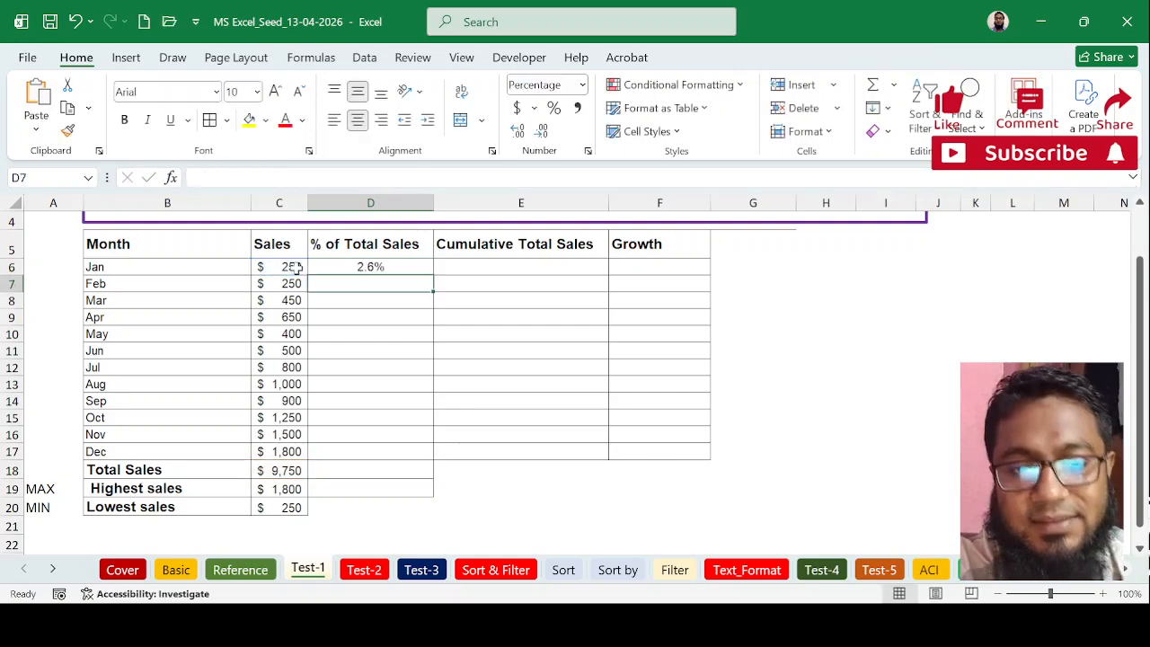
Fill the January % of total formula down to D17 and clear the contents of D6:D17
left_click(382, 269)
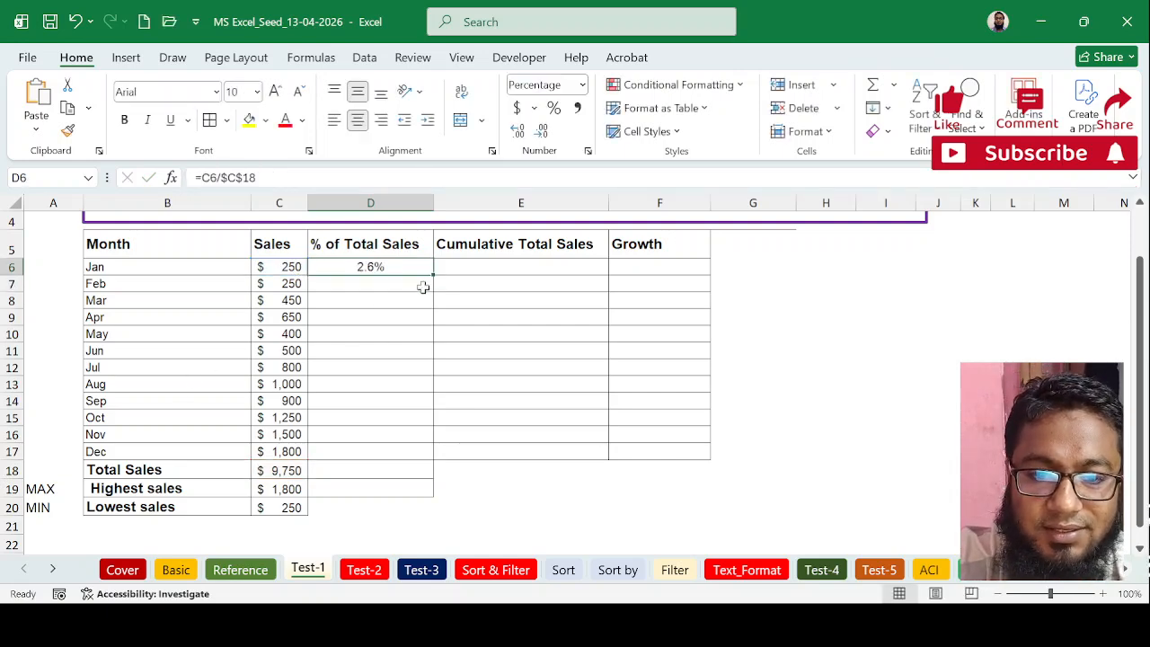
left_click_drag(436, 278, 436, 454)
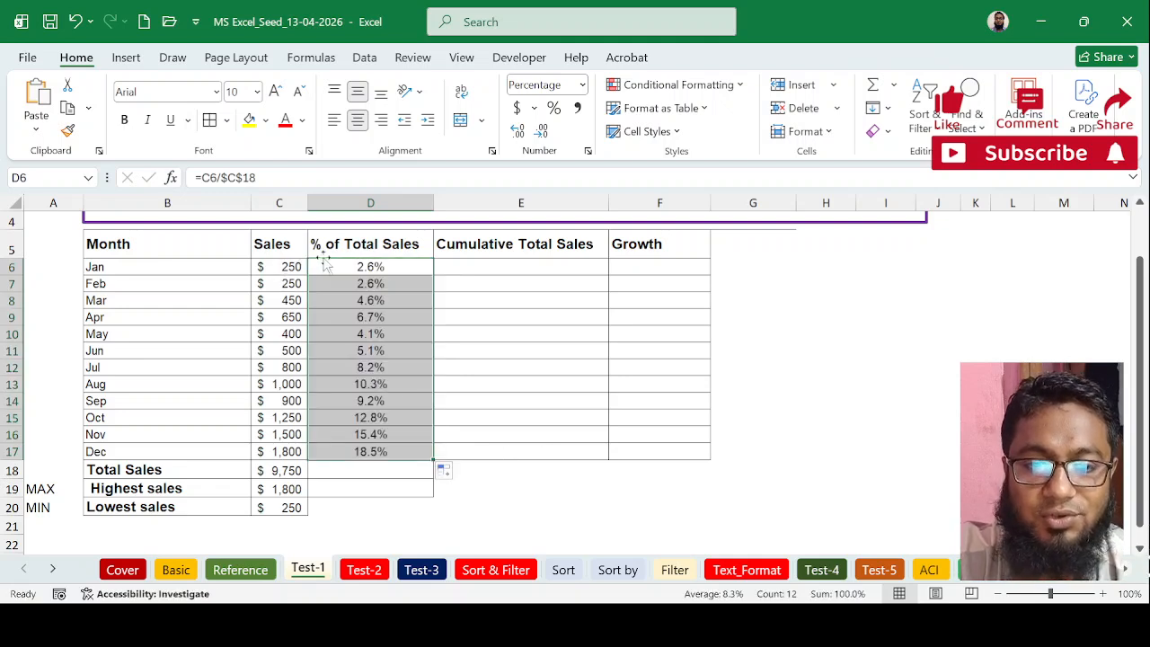
key("Delete")
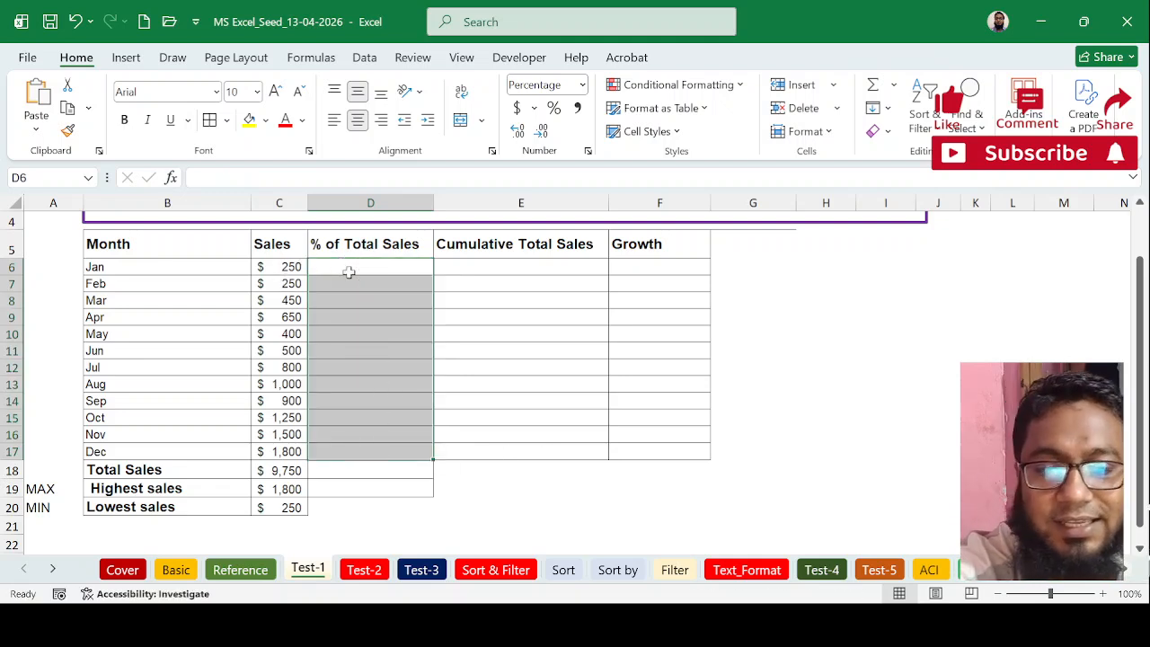
Use Quick Analysis on the monthly sales C6:C17 to fill D6:D17 with % of total formulas, =SUM(C6)/SUM($C$6:$C$17) in D6
left_click_drag(290, 267, 292, 446)
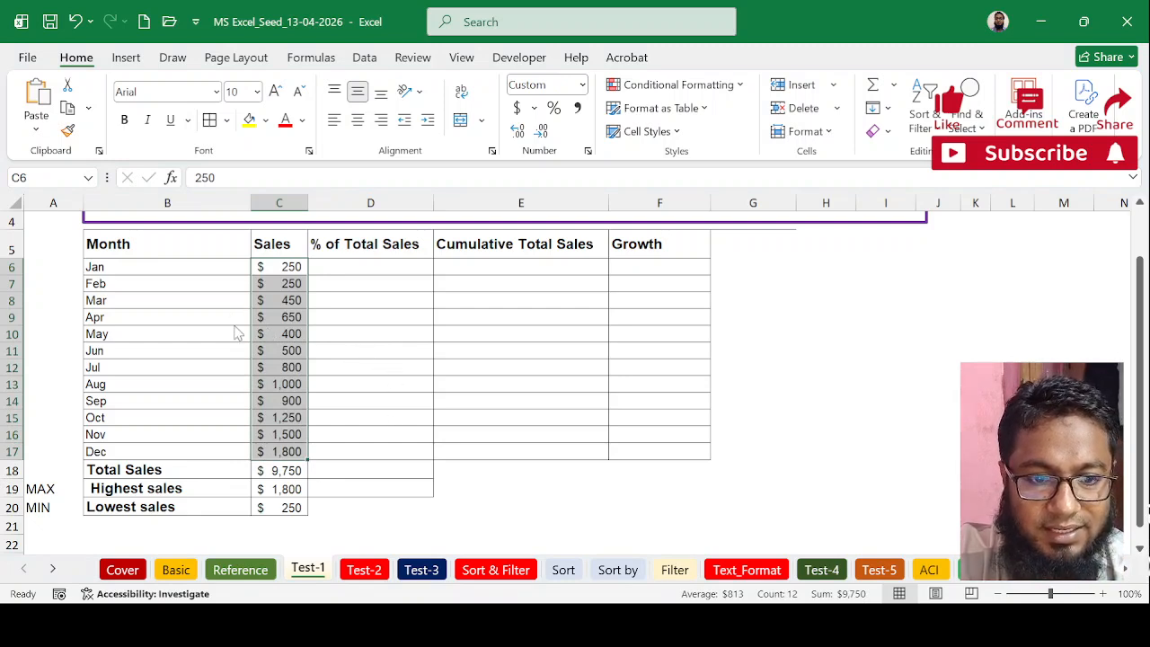
right_click(281, 312)
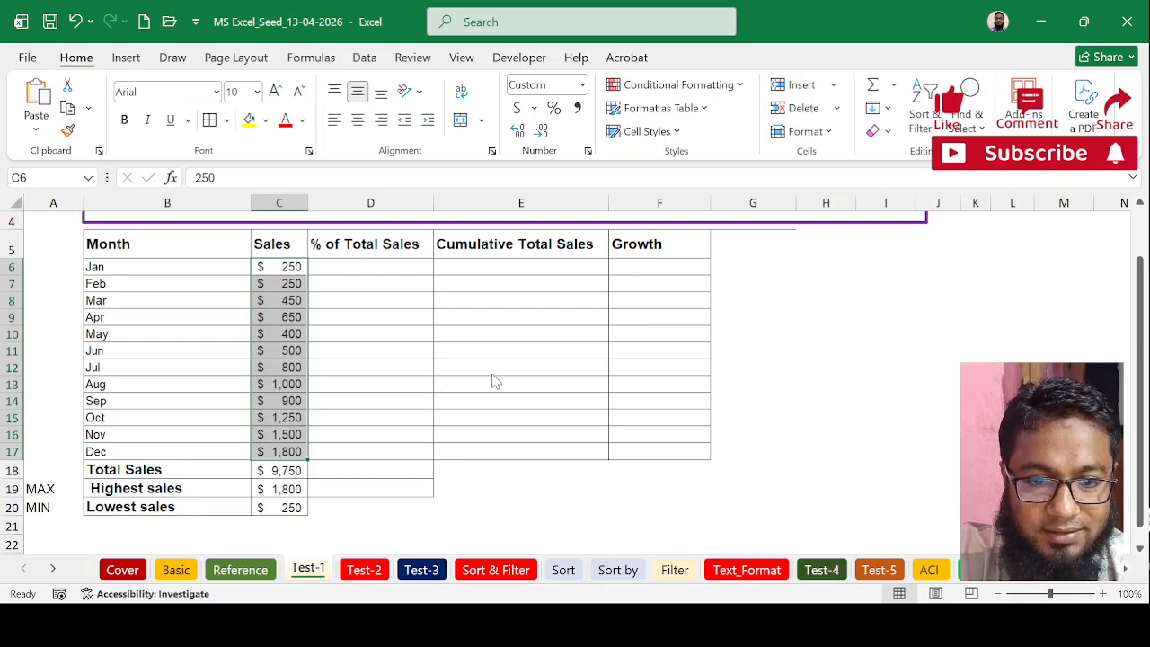
key("ctrl+z")
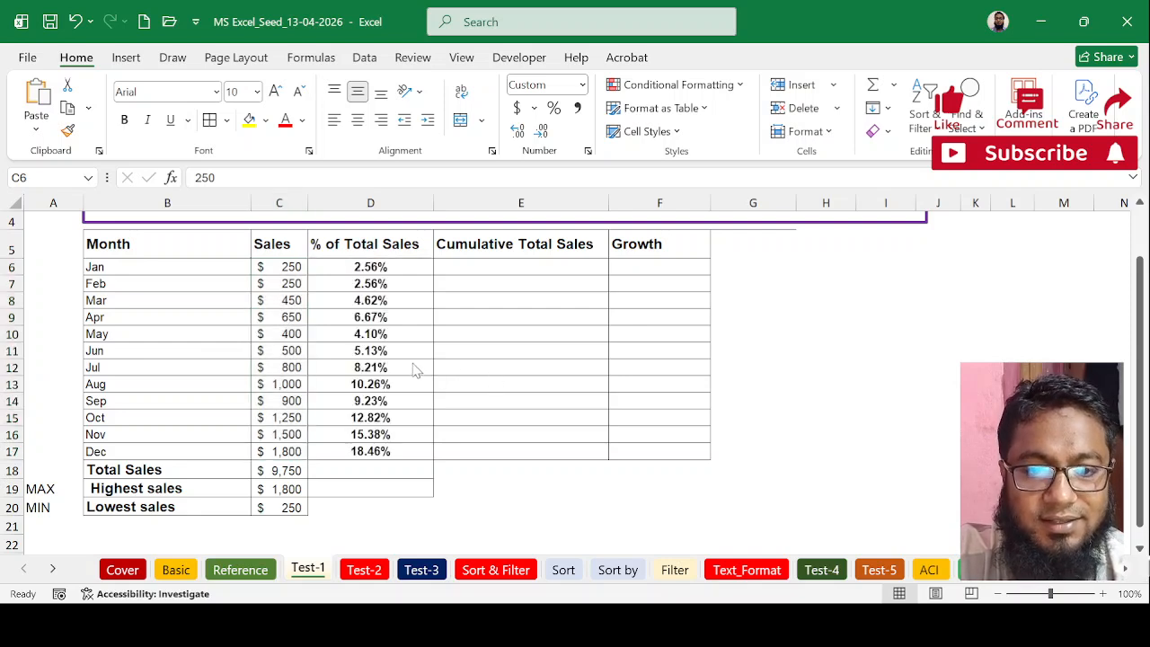
left_click(416, 370)
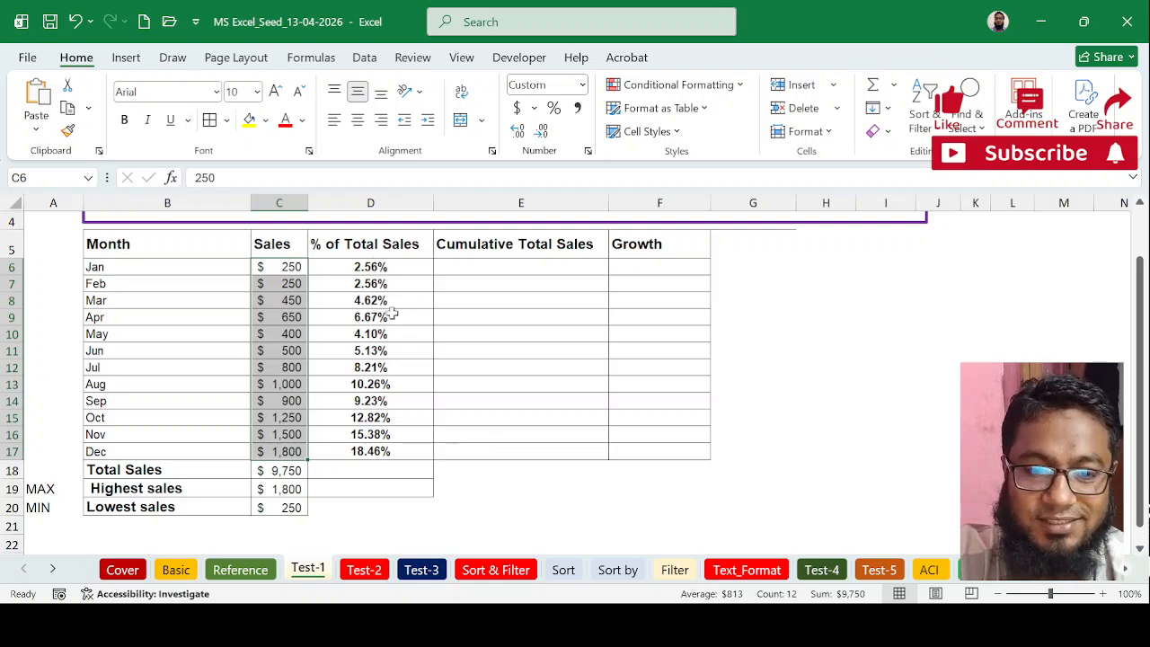
Add up the monthly percentages in D18 with =SUM(D6:D17)
left_click(371, 474)
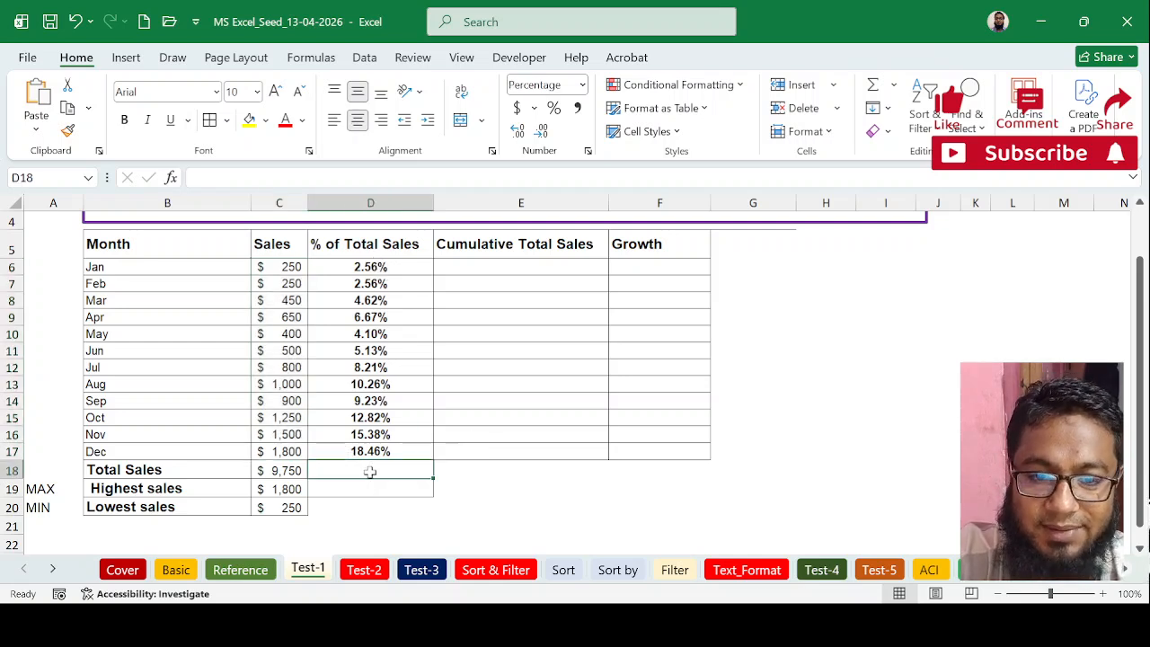
left_click_drag(371, 269, 398, 449)
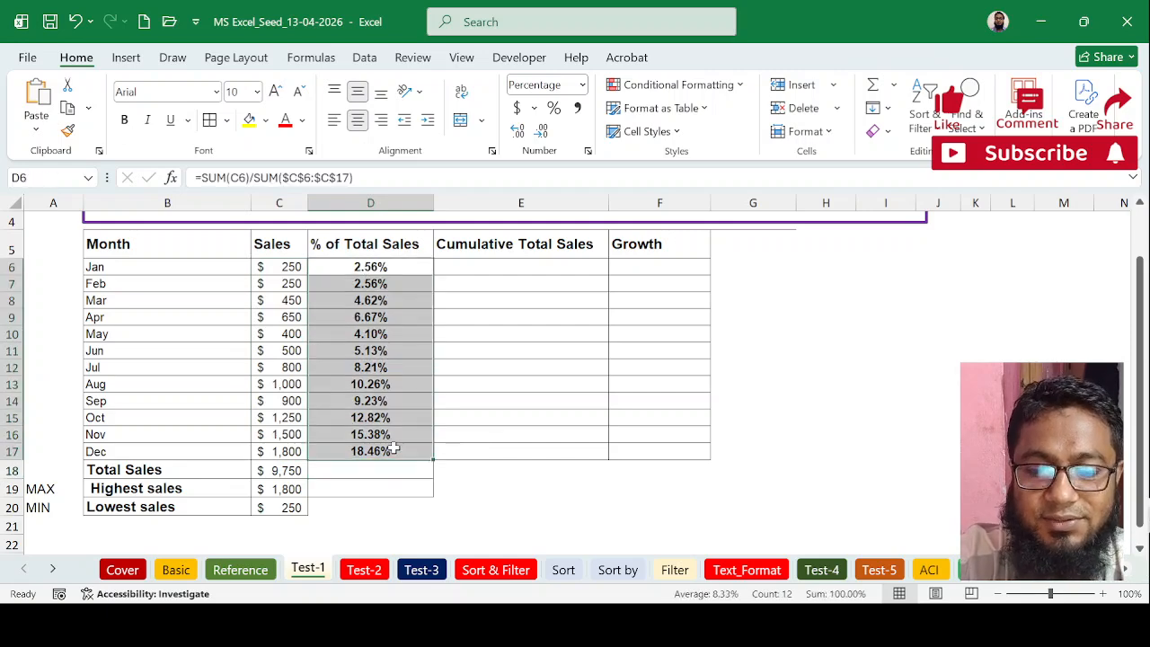
left_click(360, 469)
key("alt+equal")
key("Return")
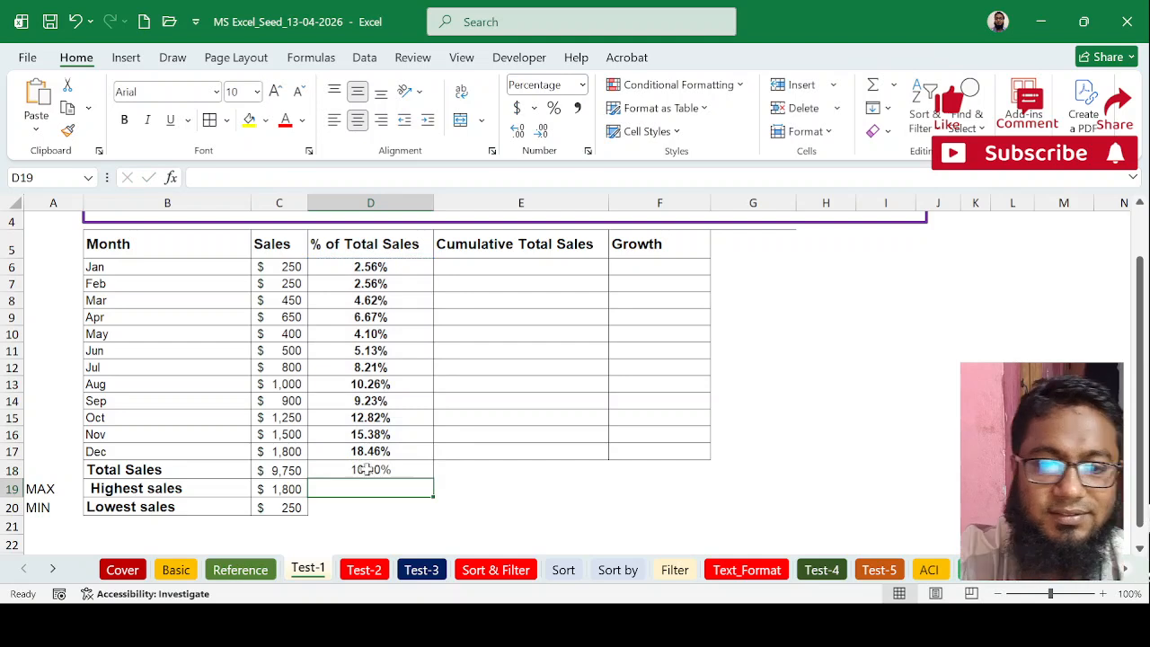
left_click(360, 468)
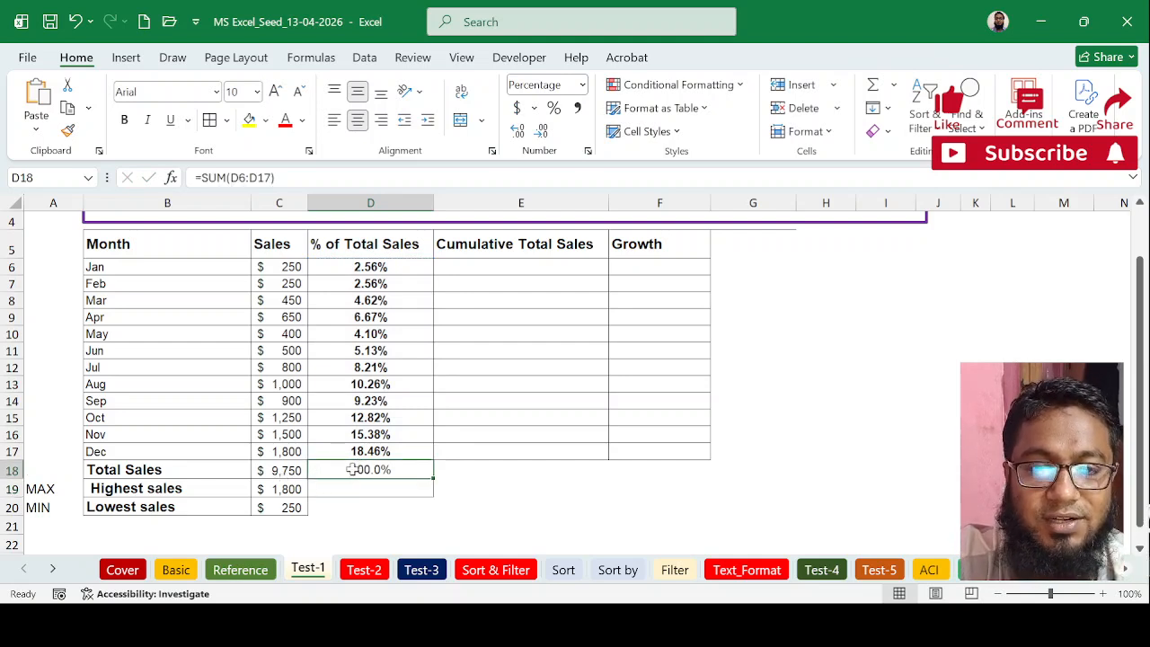
Start the Cumulative Total Sales column by linking E6 to January's sales with =C6
left_click(485, 254)
left_click(486, 266)
scroll(499, 308, "up", 1)
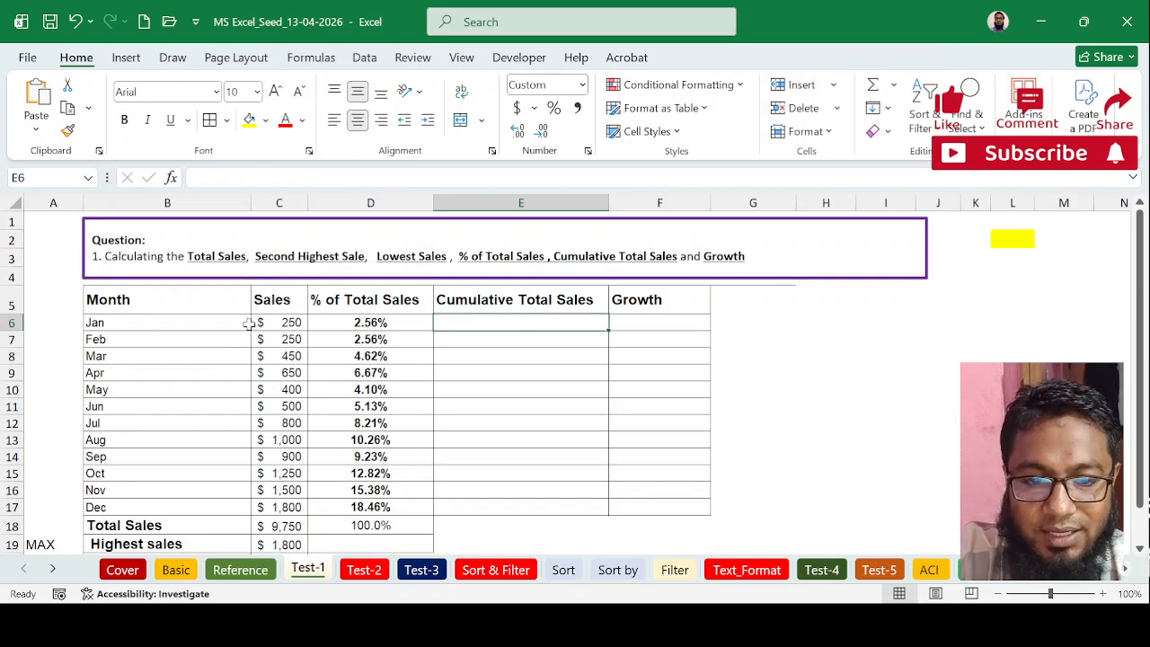
type("=")
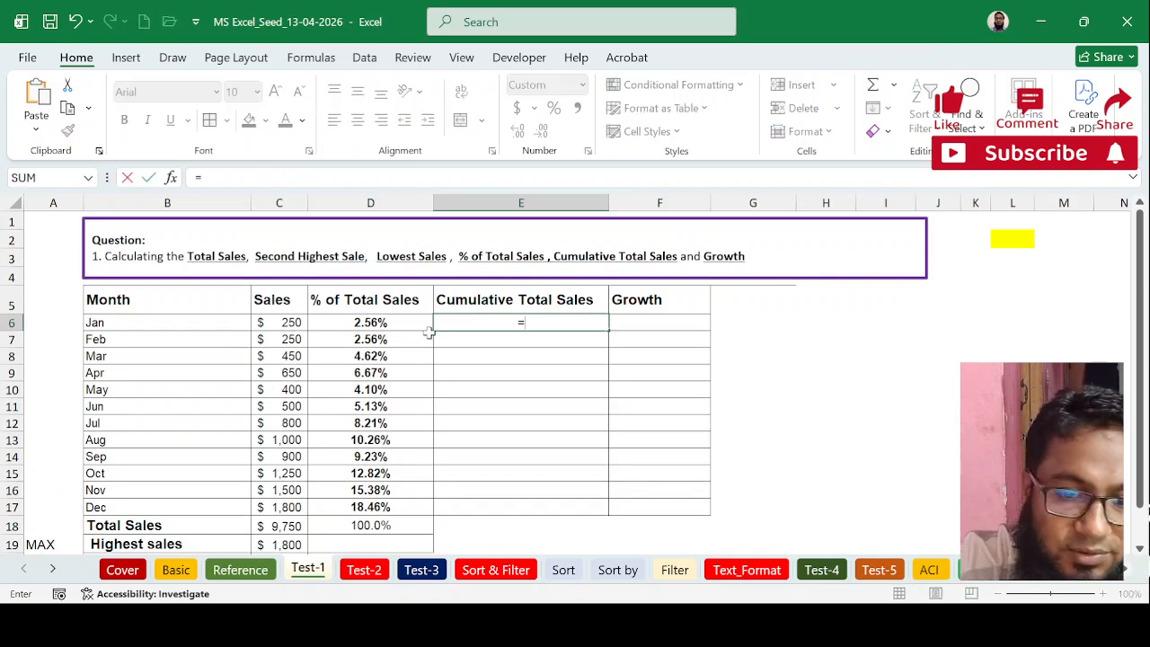
left_click(293, 319)
key("Return")
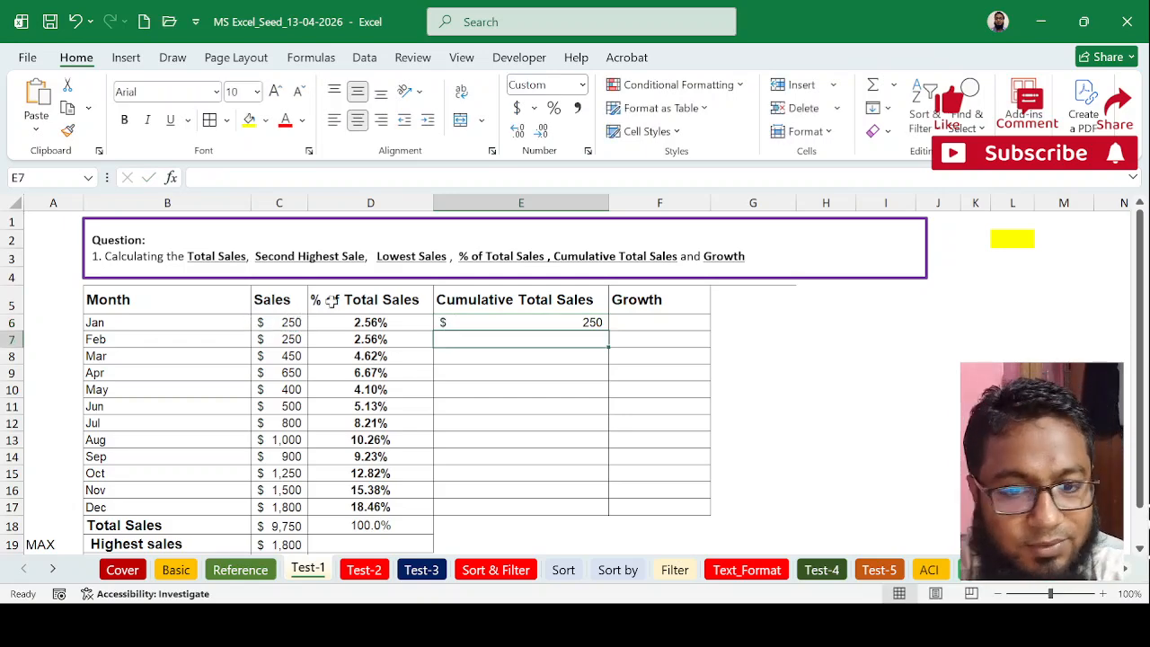
Enter the formula =C7+C8 in E7 for February's cumulative total
type("=")
left_click(528, 325)
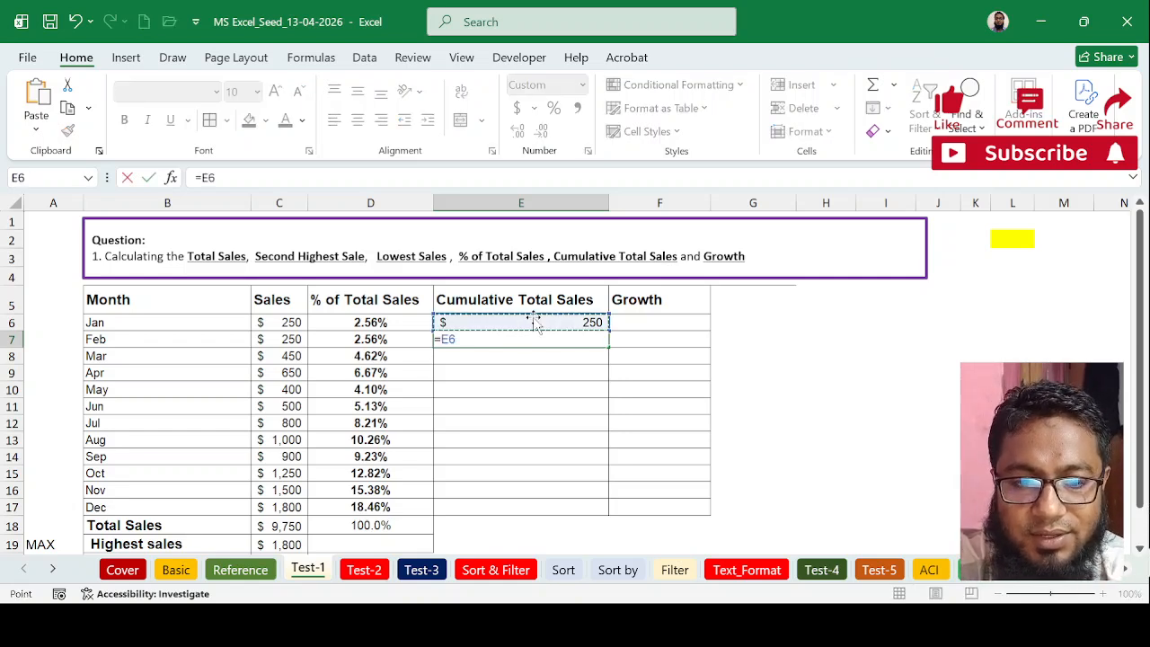
left_click(293, 339)
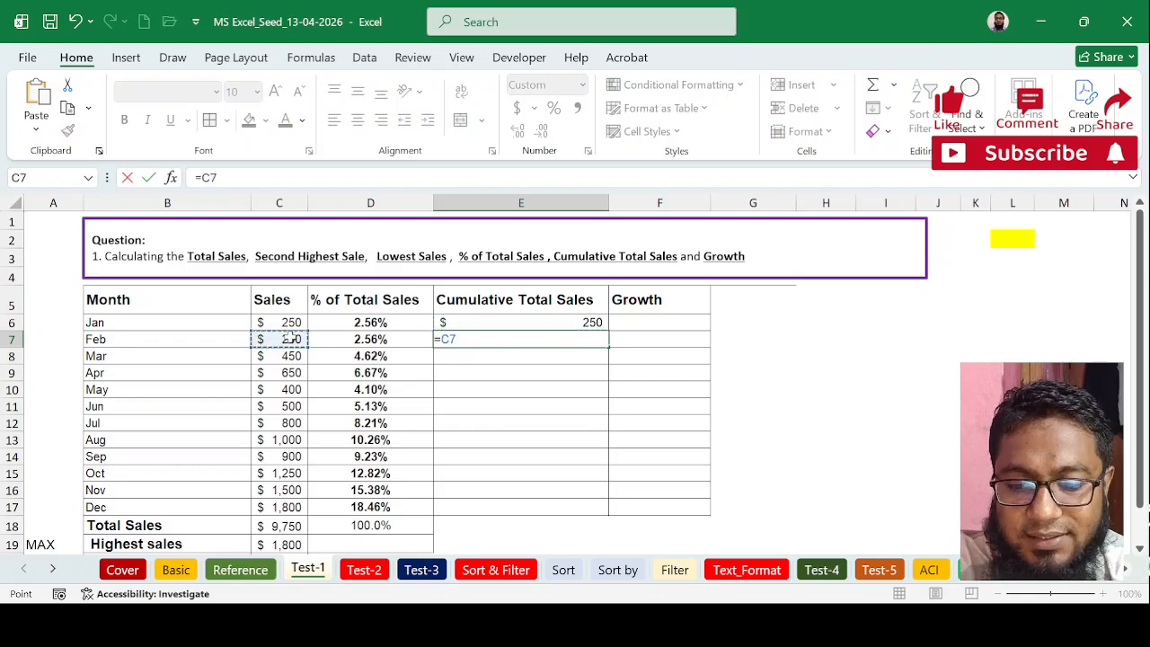
type("+")
left_click(293, 356)
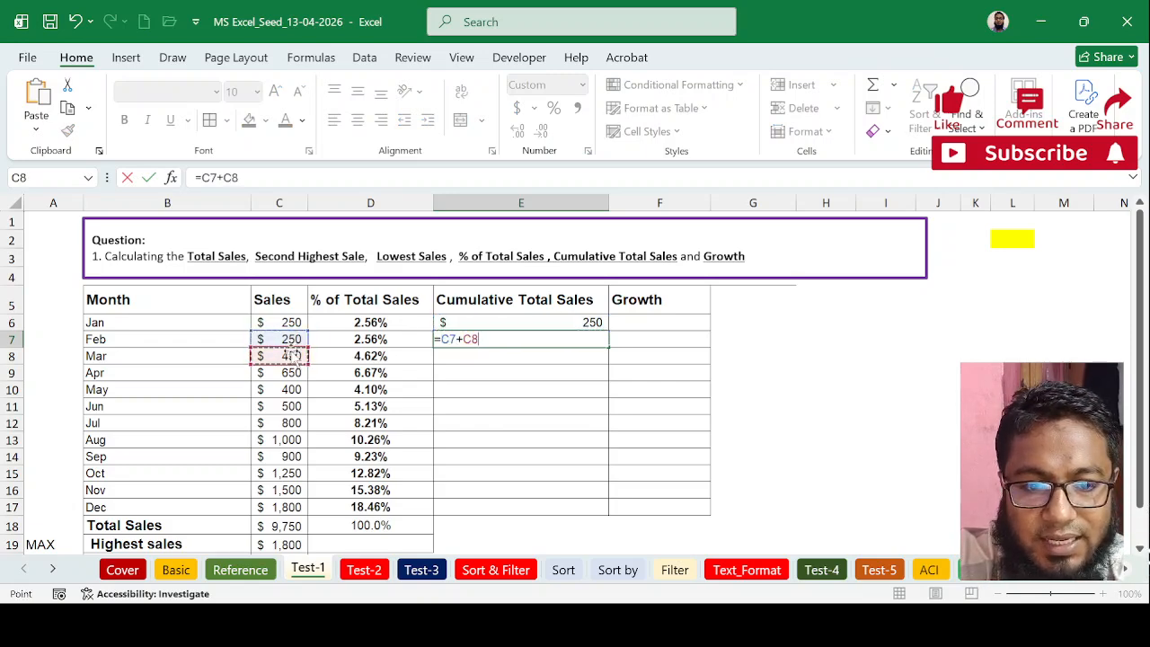
key("Return")
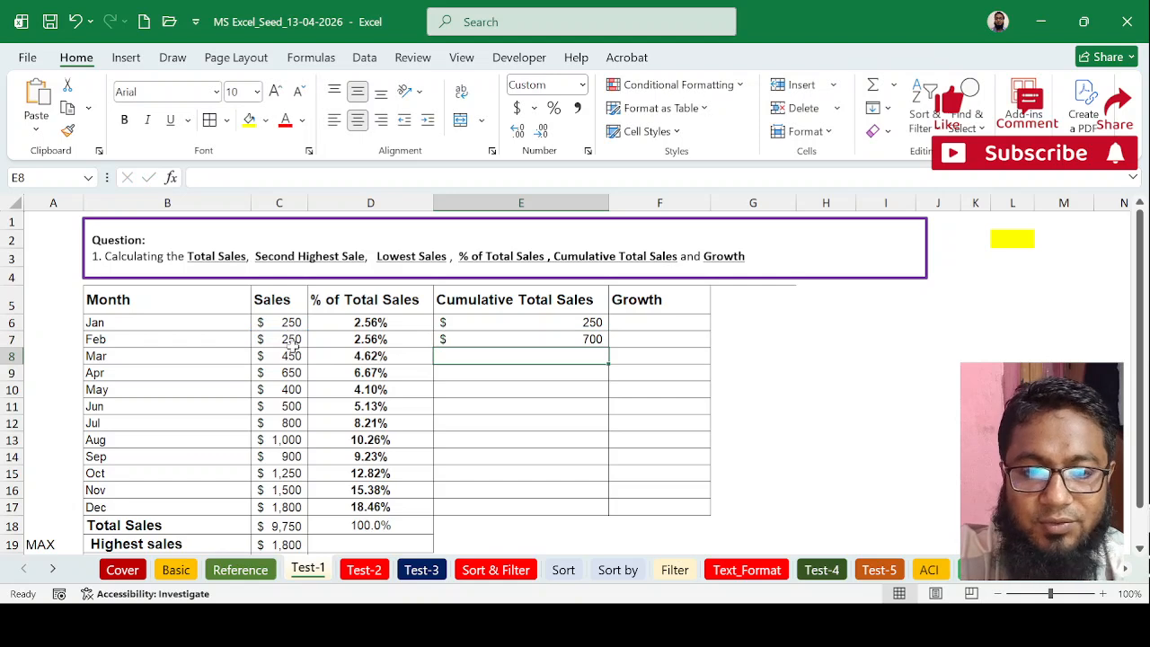
Replace February's cumulative formula in E7 with =C6+C7
double_click(564, 342)
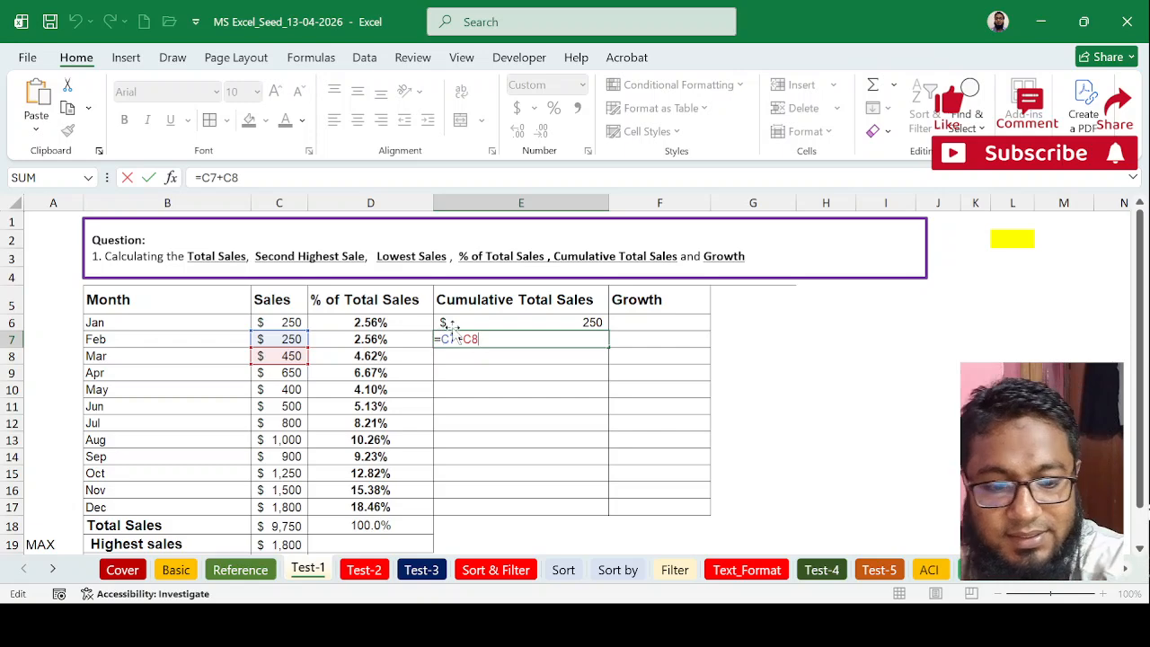
key("ctrl+Return")
type("=")
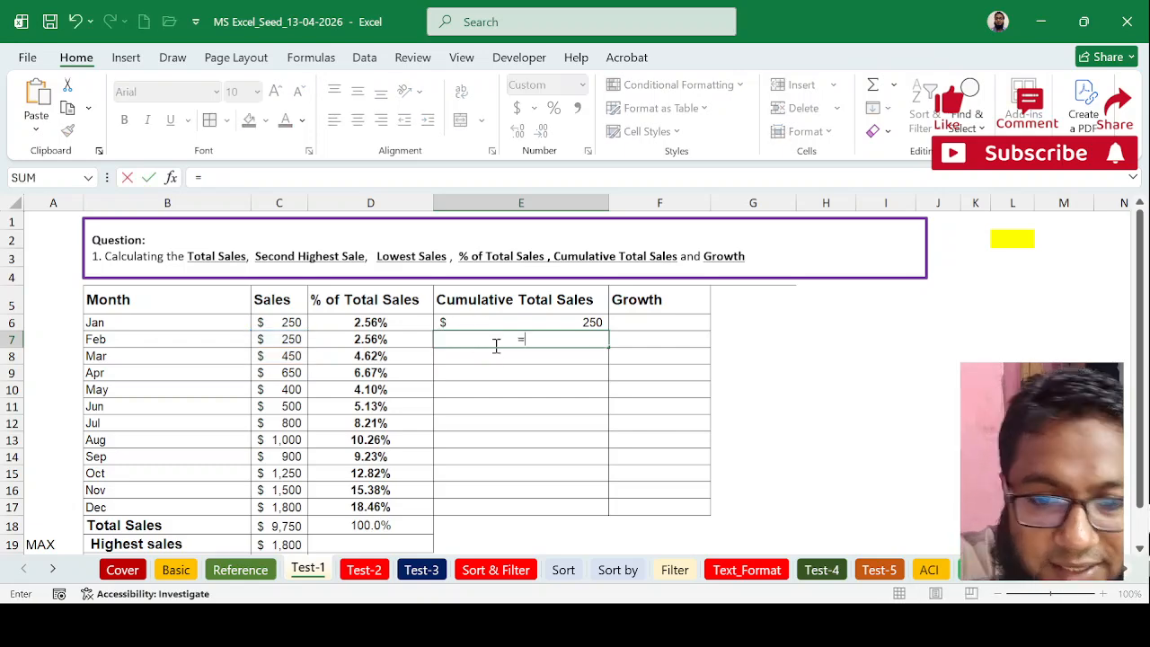
left_click(280, 322)
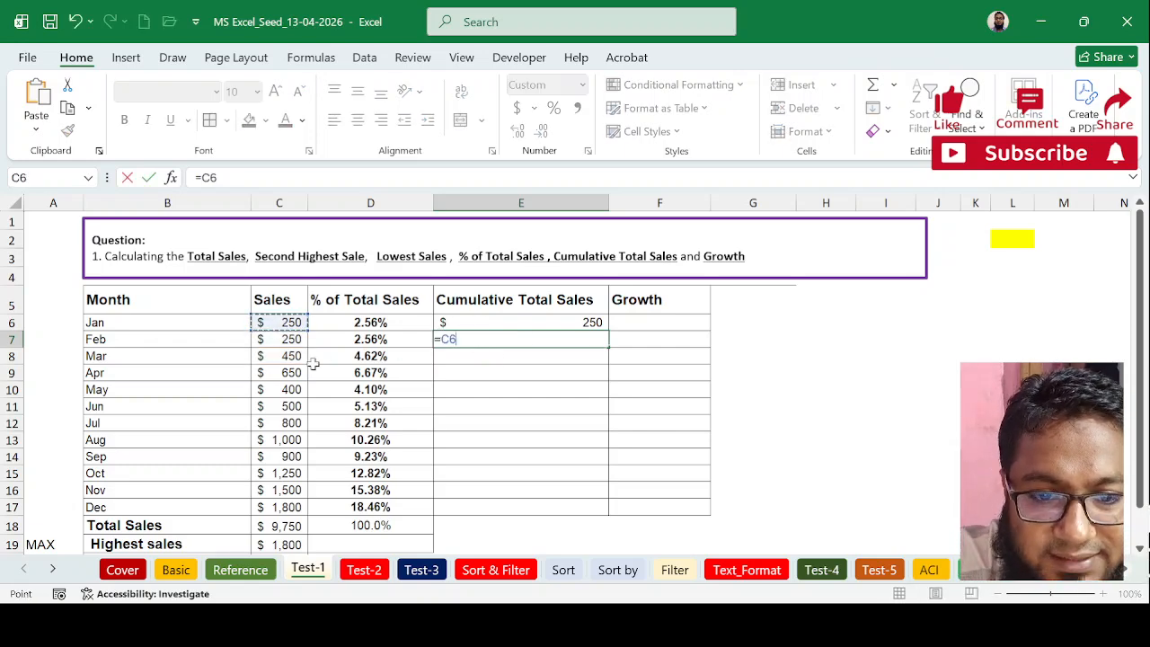
type("+")
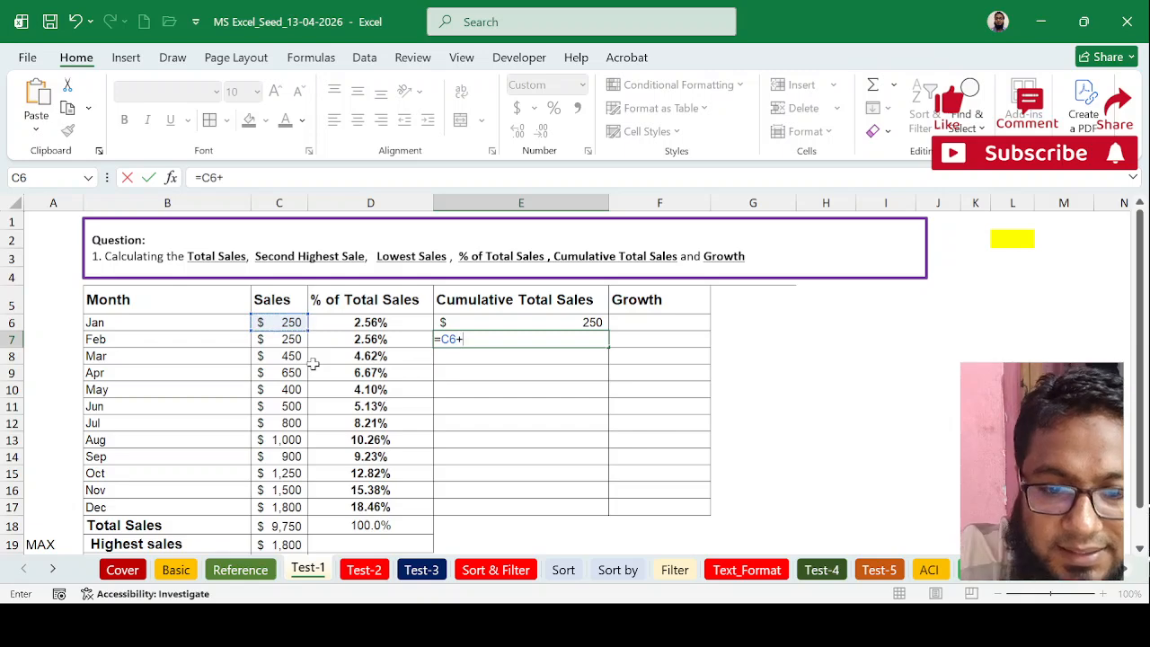
left_click(279, 340)
key("ctrl+Return")
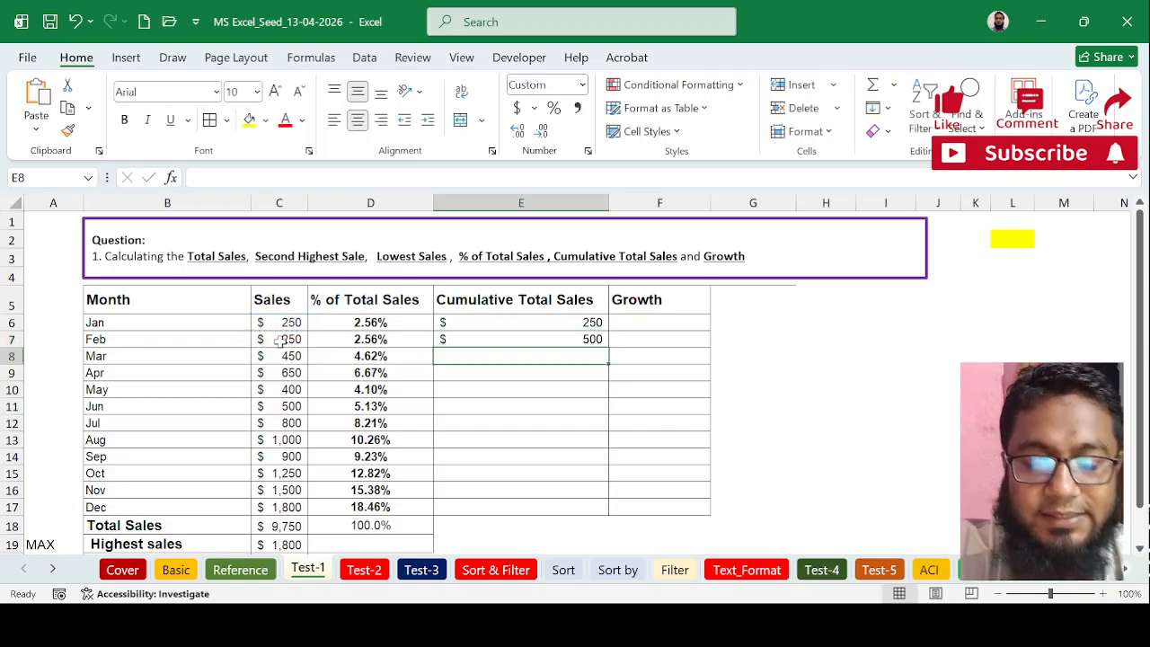
Check the sum of January and February sales in C6:C7, and copy the E7 formula down through E17
left_click_drag(289, 322, 289, 338)
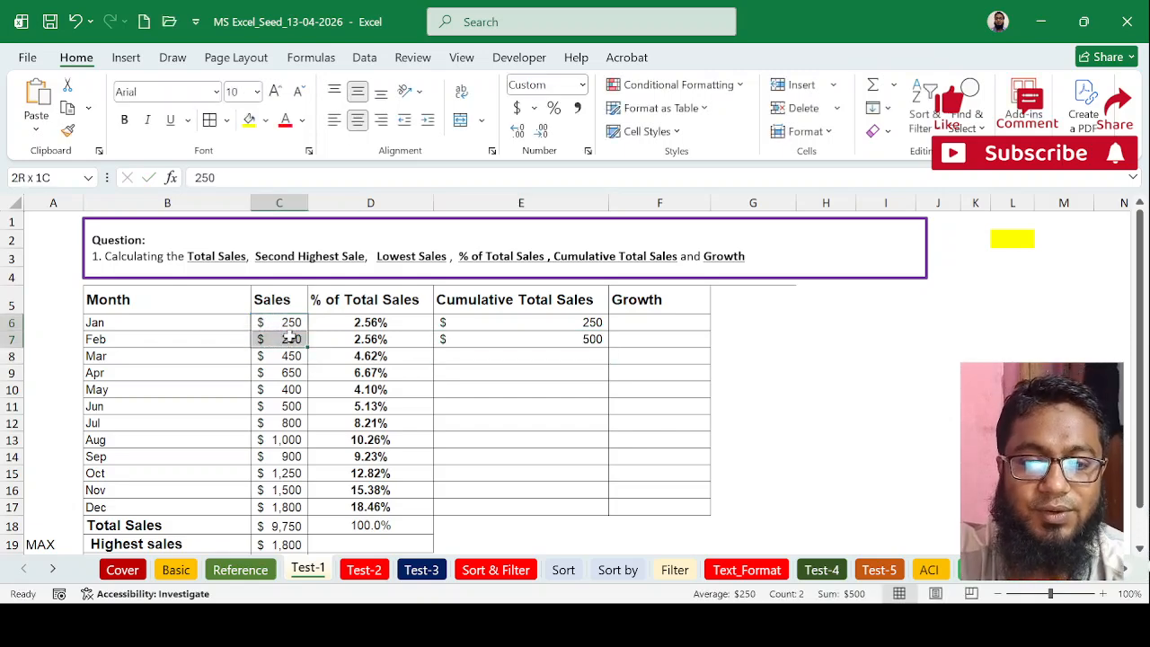
left_click(575, 340)
left_click_drag(607, 345, 616, 510)
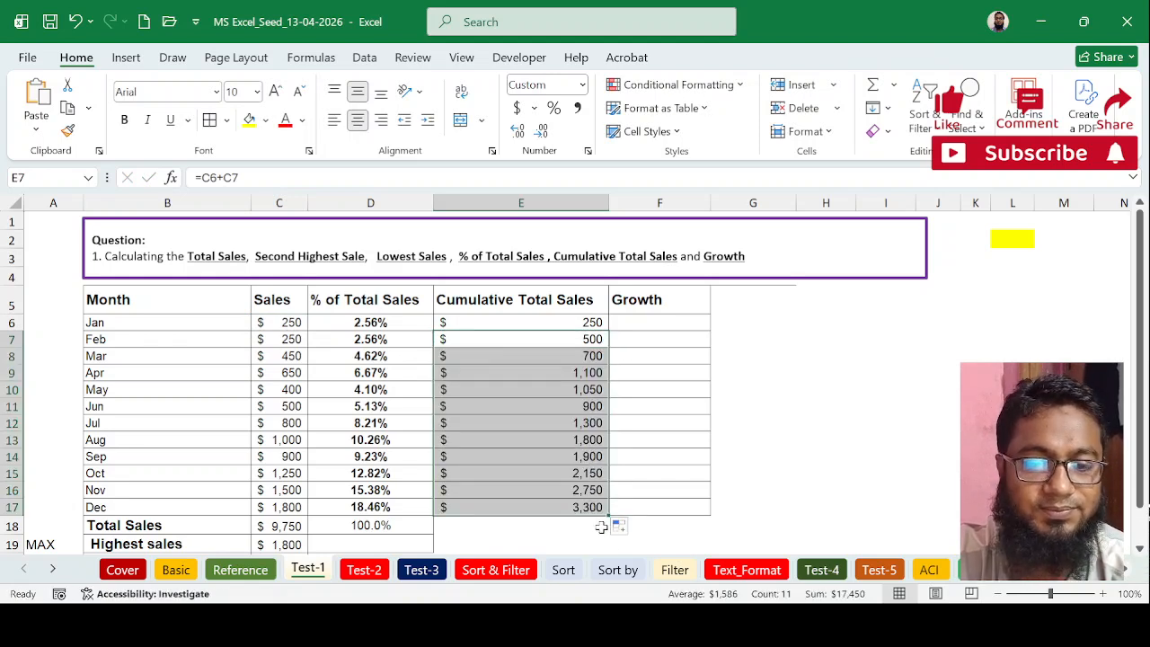
Inspect the Cumulative Total Sales formulas in E17 and E6 through E10 to see which sales cells each one adds
left_click(561, 503)
double_click(561, 503)
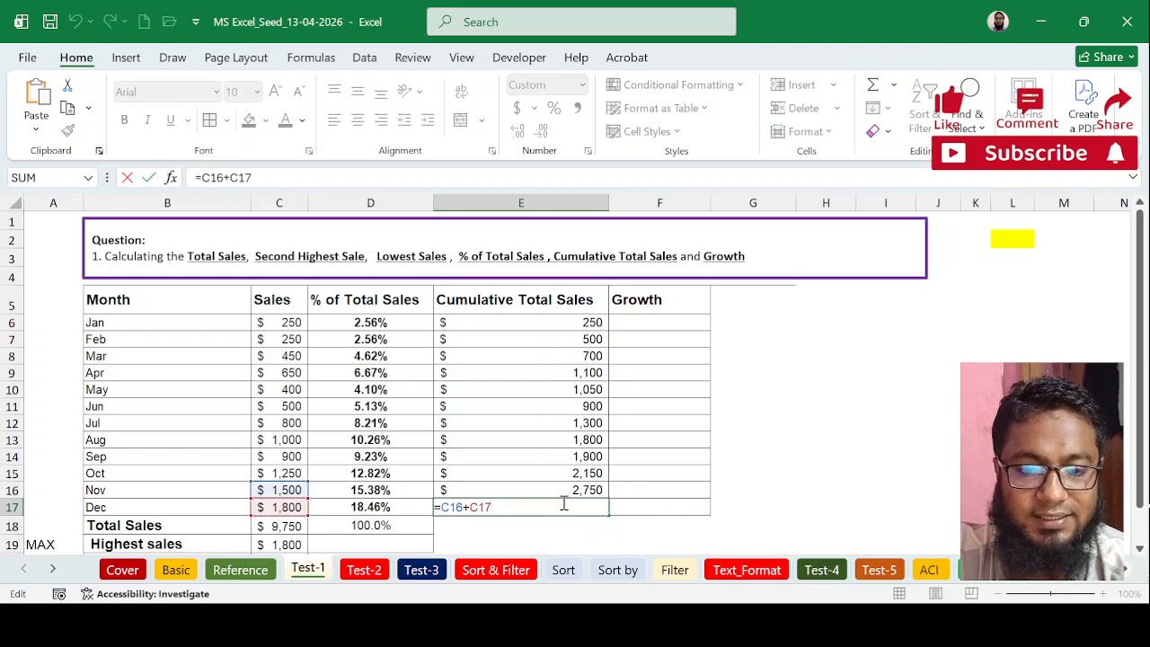
double_click(584, 321)
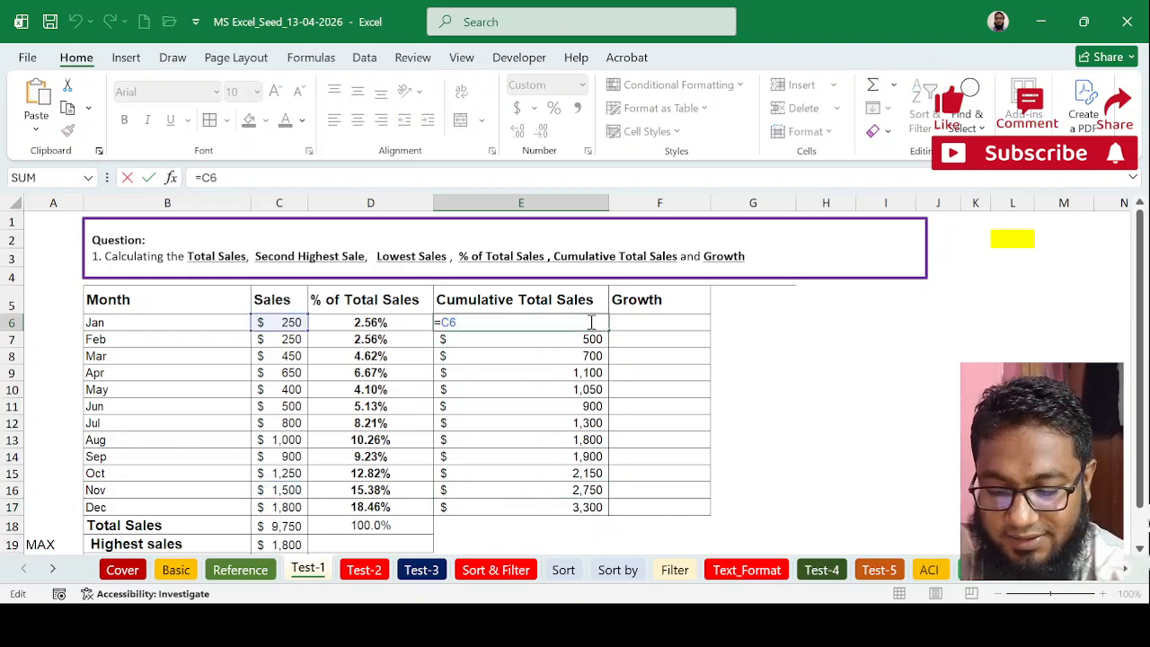
key("Escape")
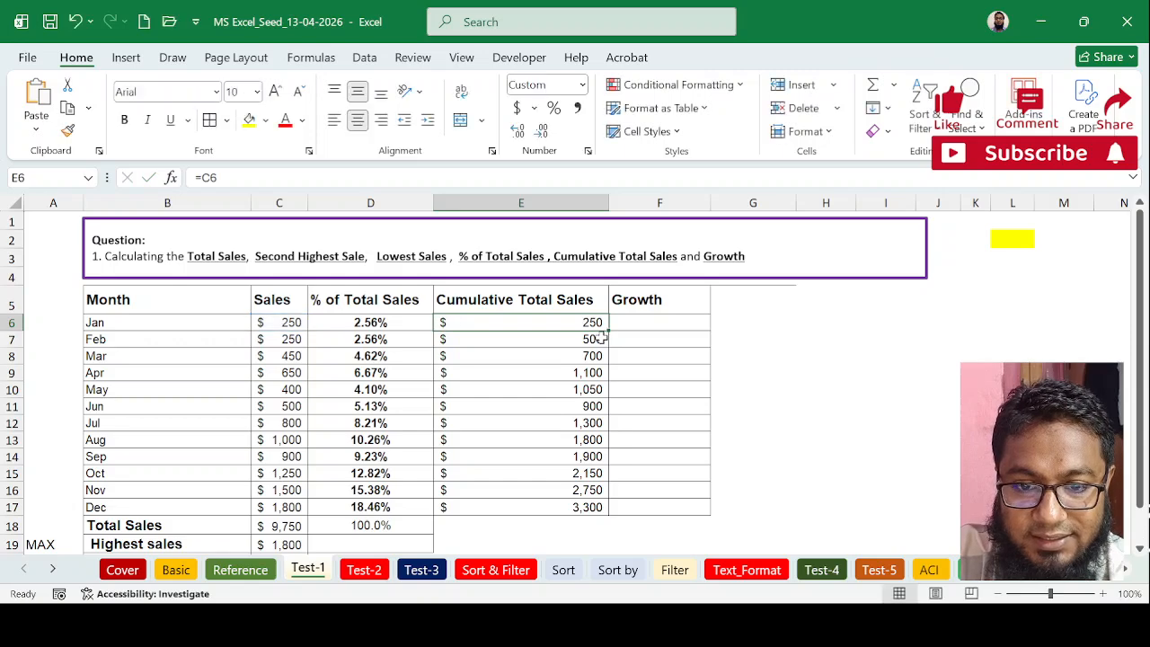
left_click(600, 337)
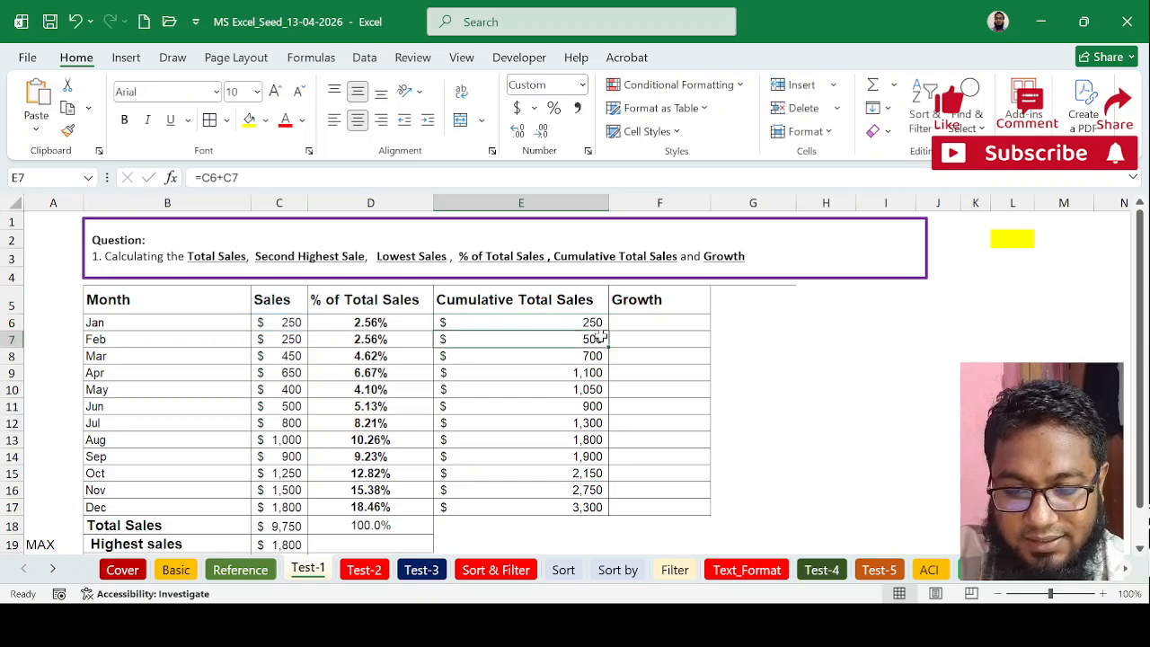
double_click(600, 338)
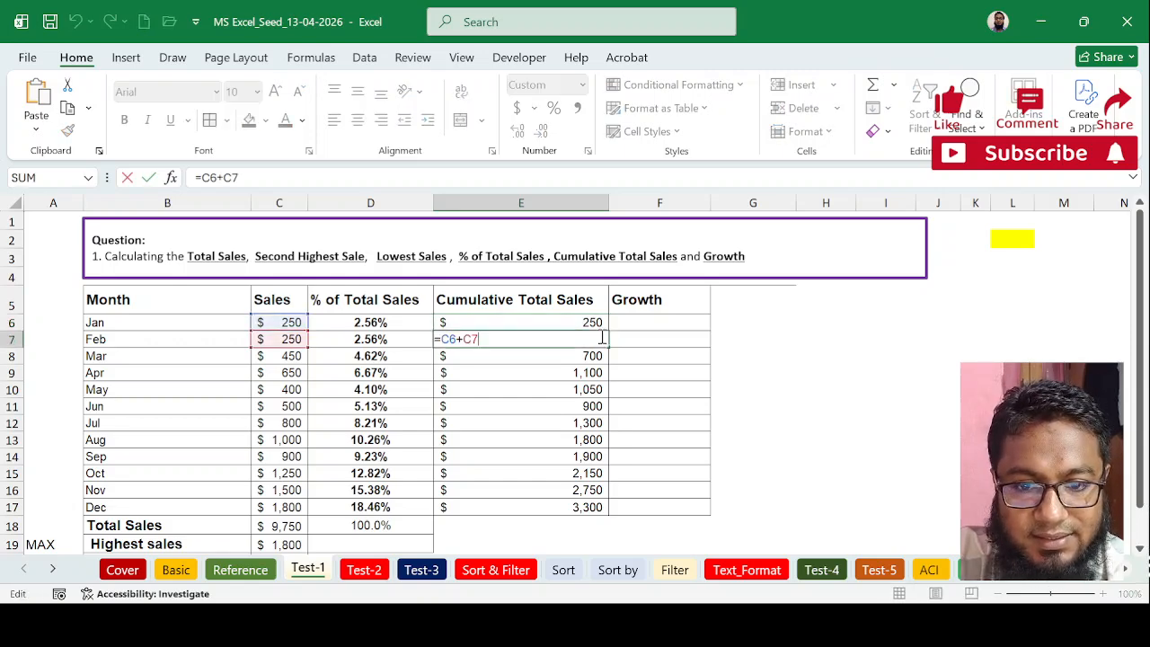
key("Escape")
left_click(595, 356)
left_click(594, 372)
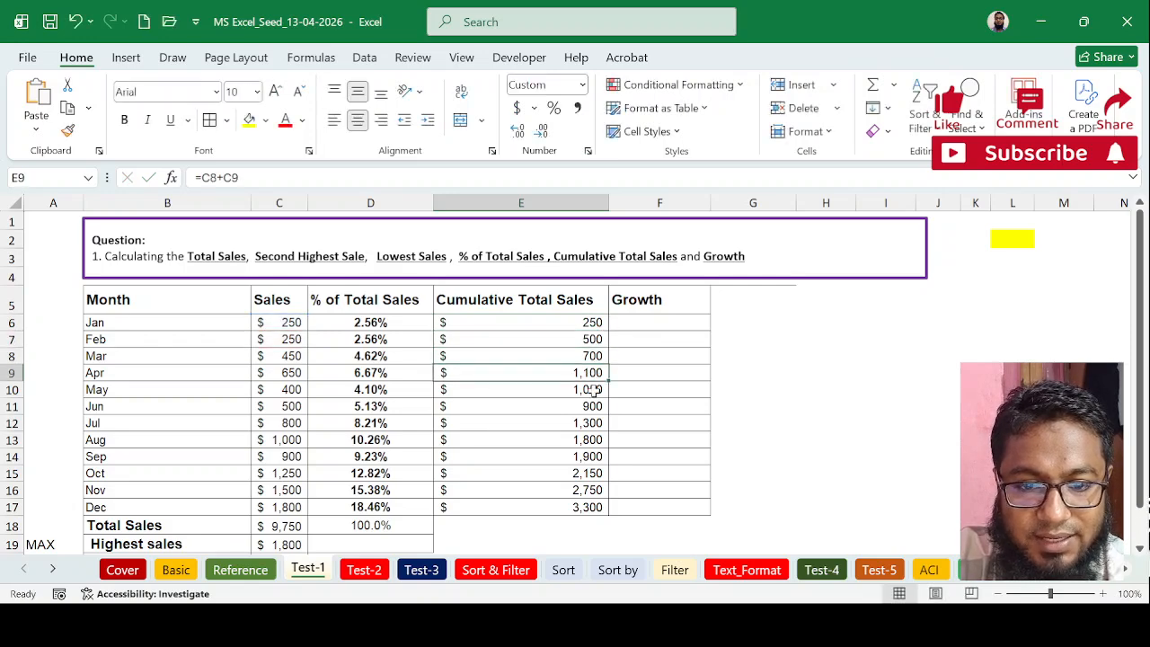
double_click(594, 390)
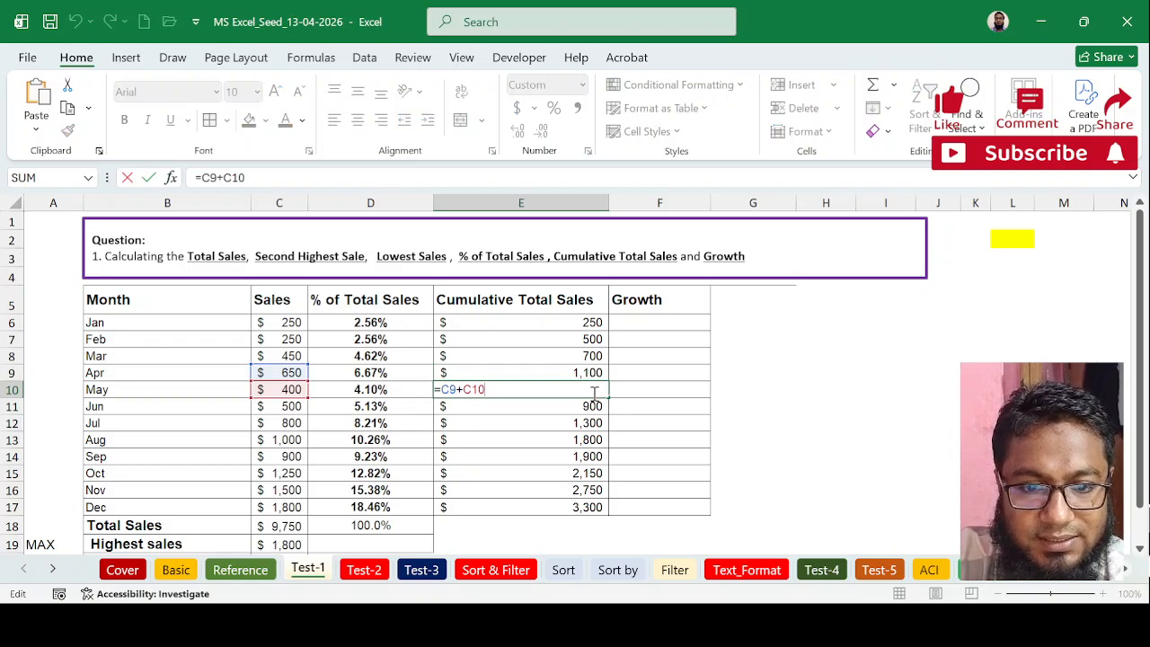
key("Escape")
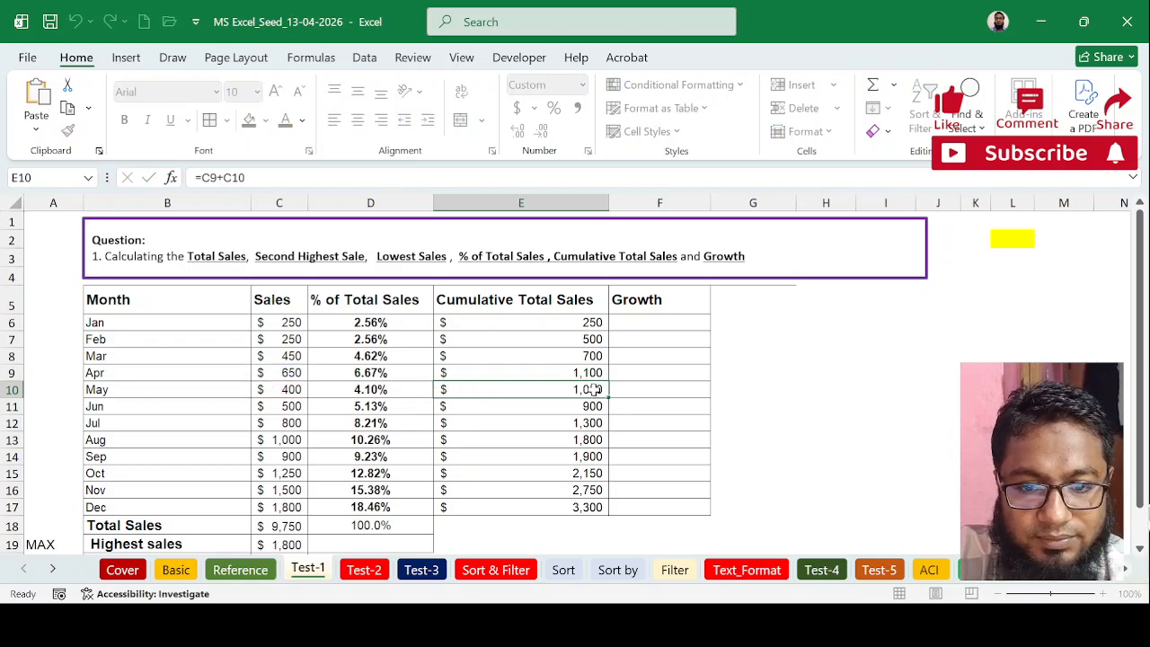
Change the formula in E7 to =E6+C7 and copy it down through December in E17
left_click(582, 342)
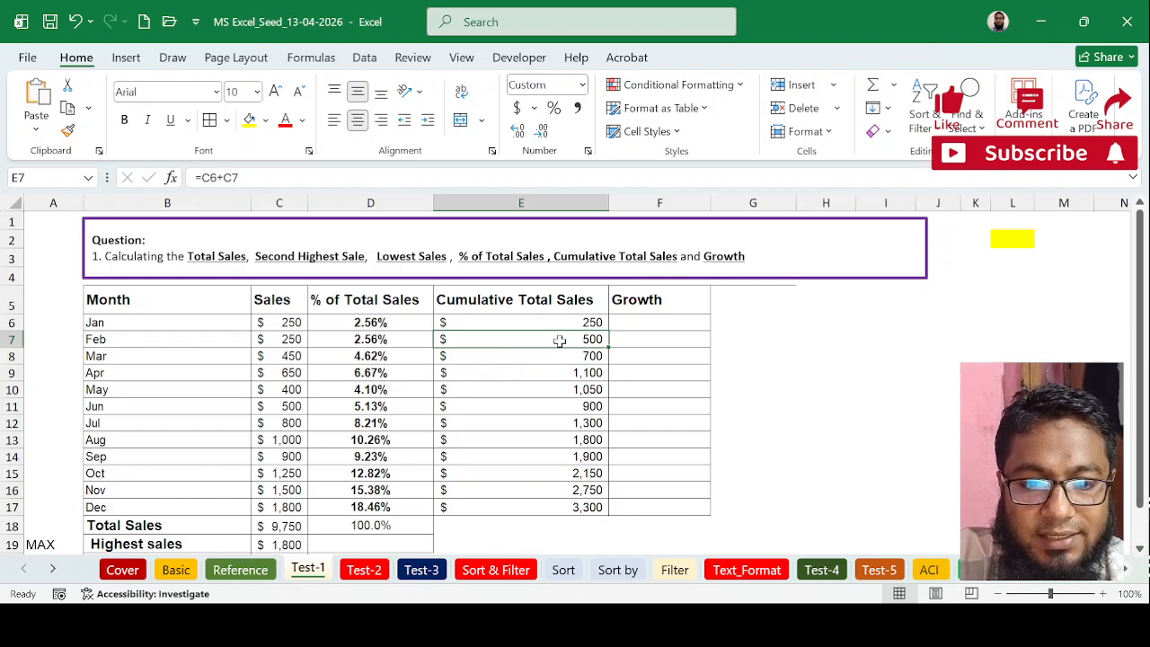
left_click(203, 177)
type("E")
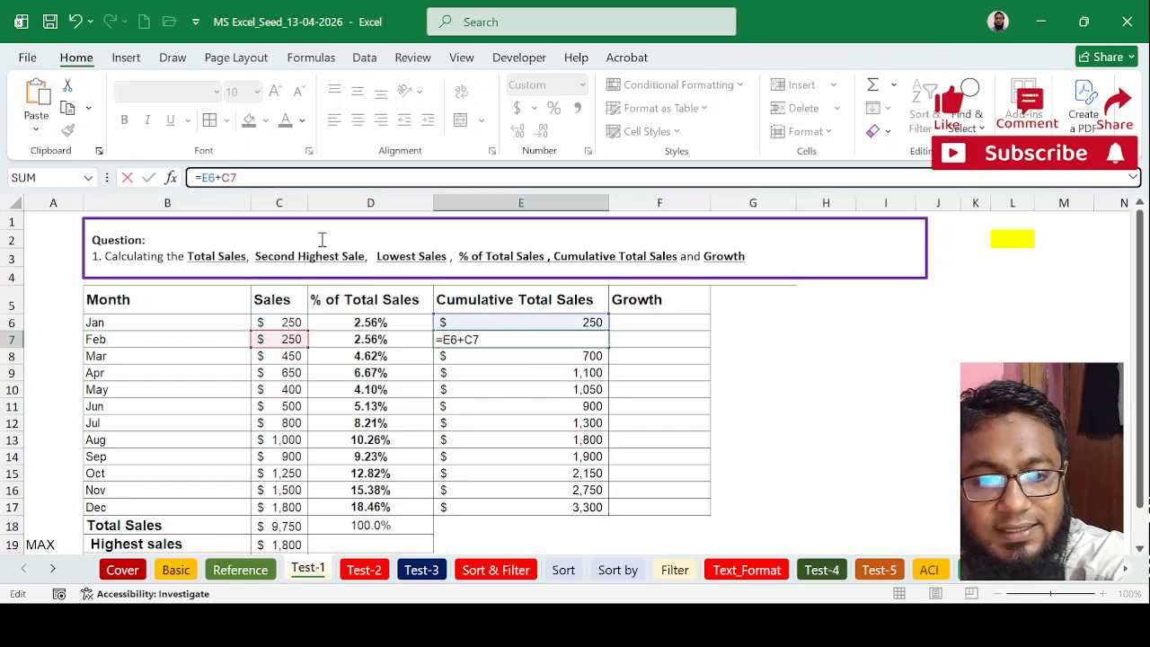
key("Return")
left_click(588, 339)
left_click_drag(608, 347, 629, 509)
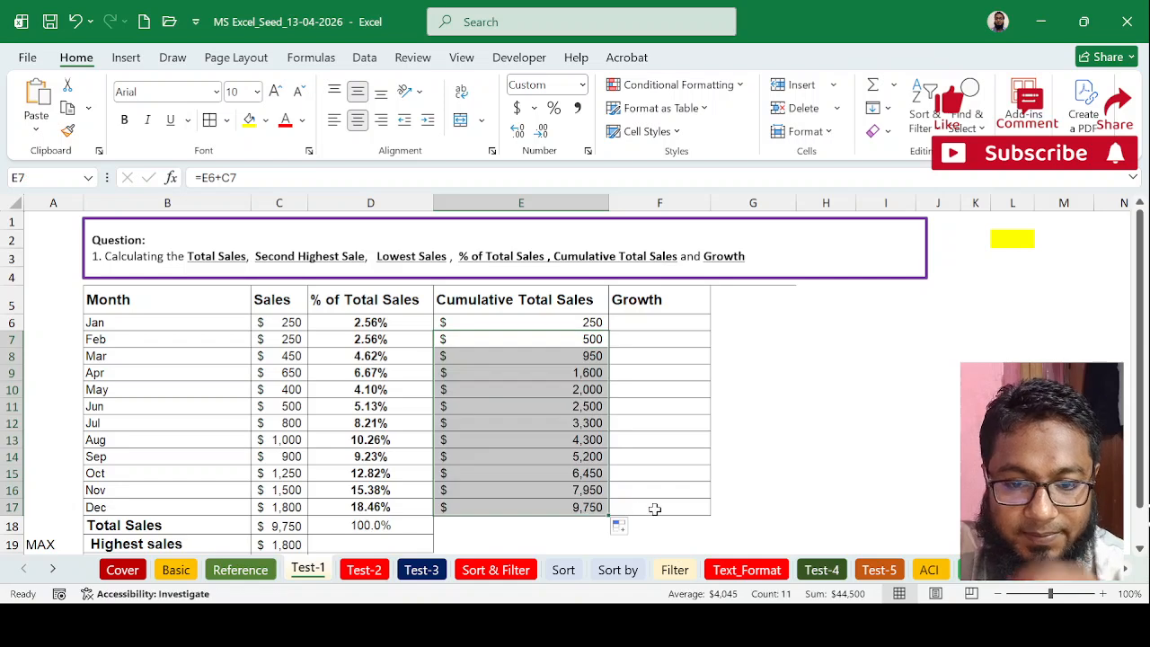
Review the formulas in E6 and E7, and compare the January to April sales with the cumulative totals
double_click(570, 322)
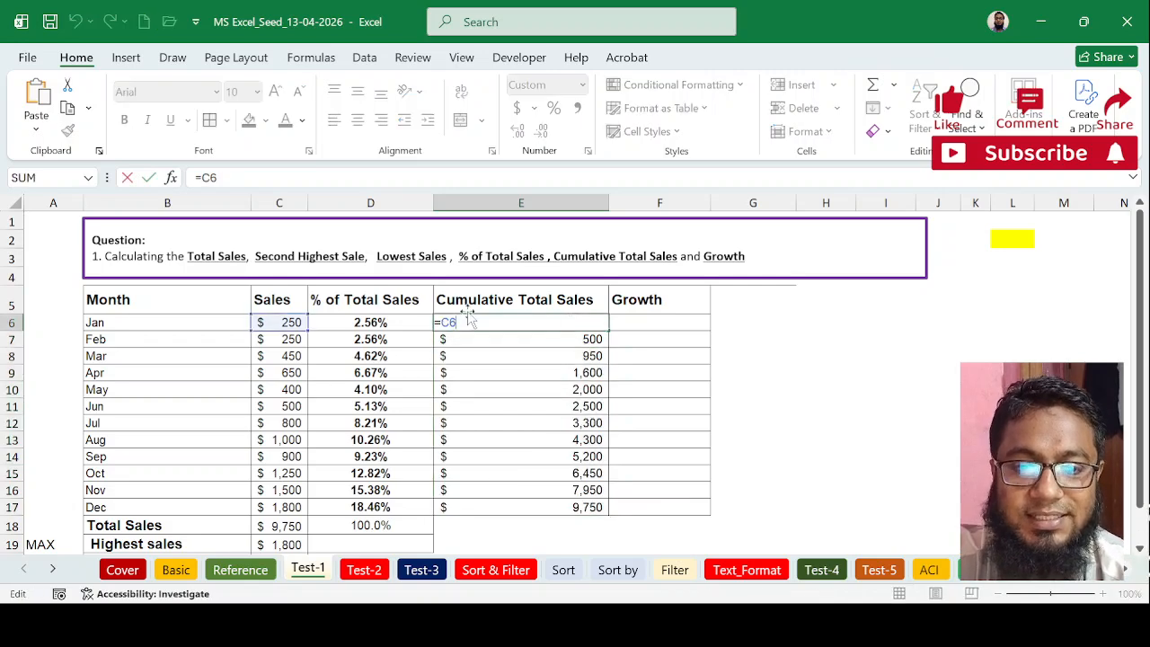
key("Escape")
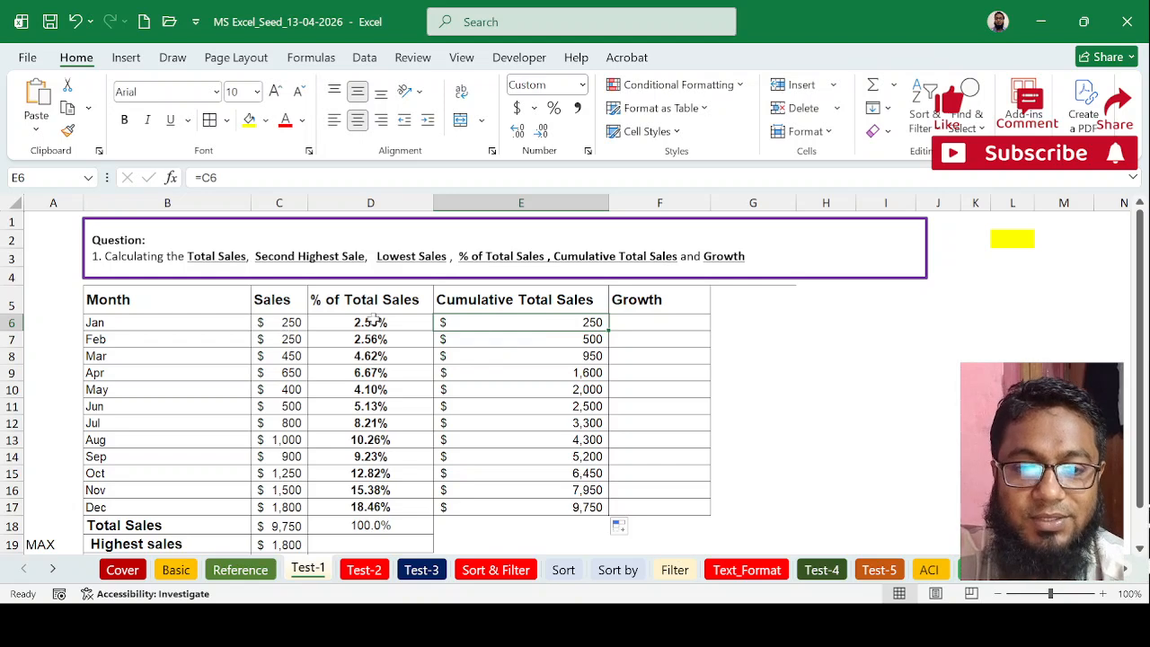
left_click(590, 341)
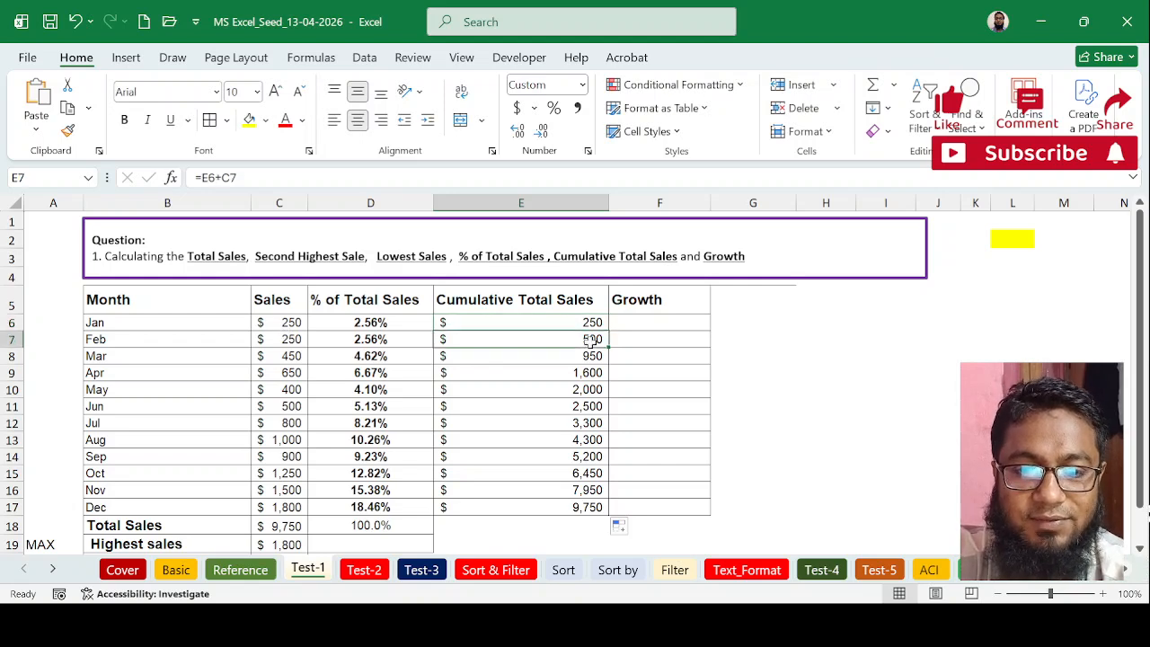
left_click(282, 356)
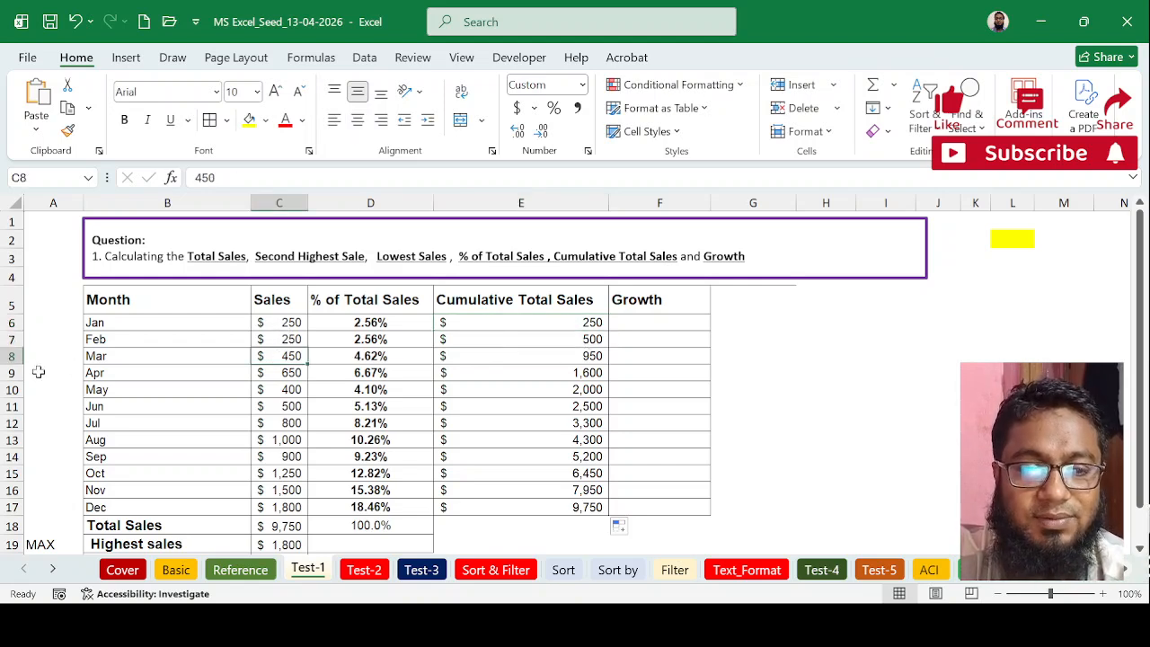
left_click(14, 356)
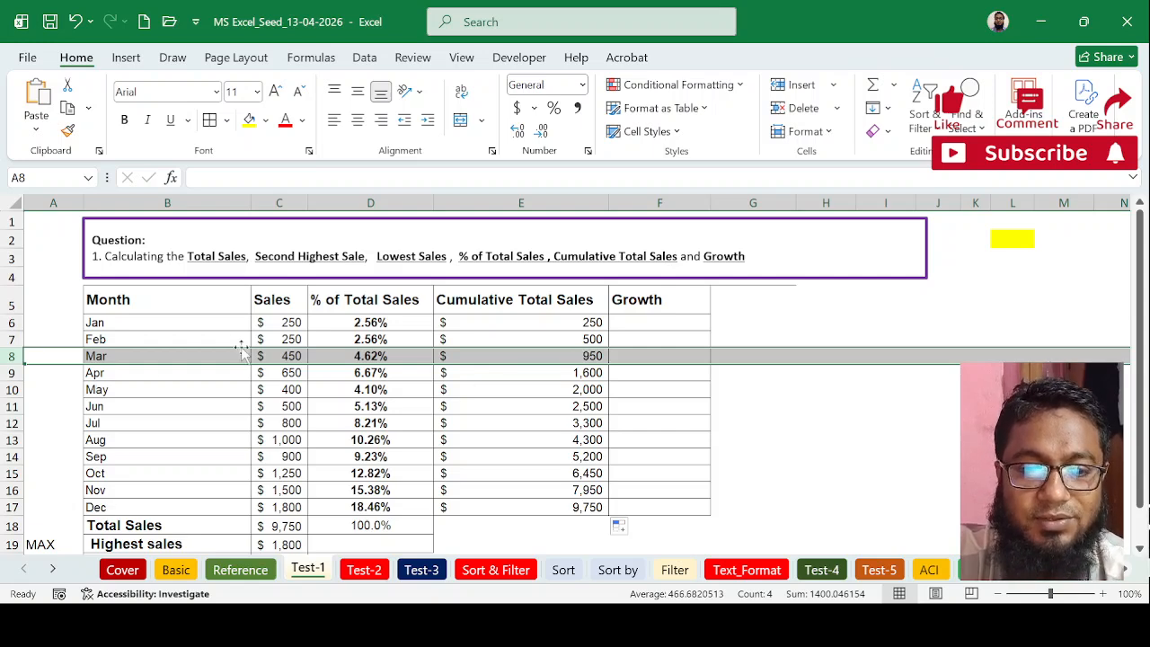
left_click_drag(276, 325, 288, 373)
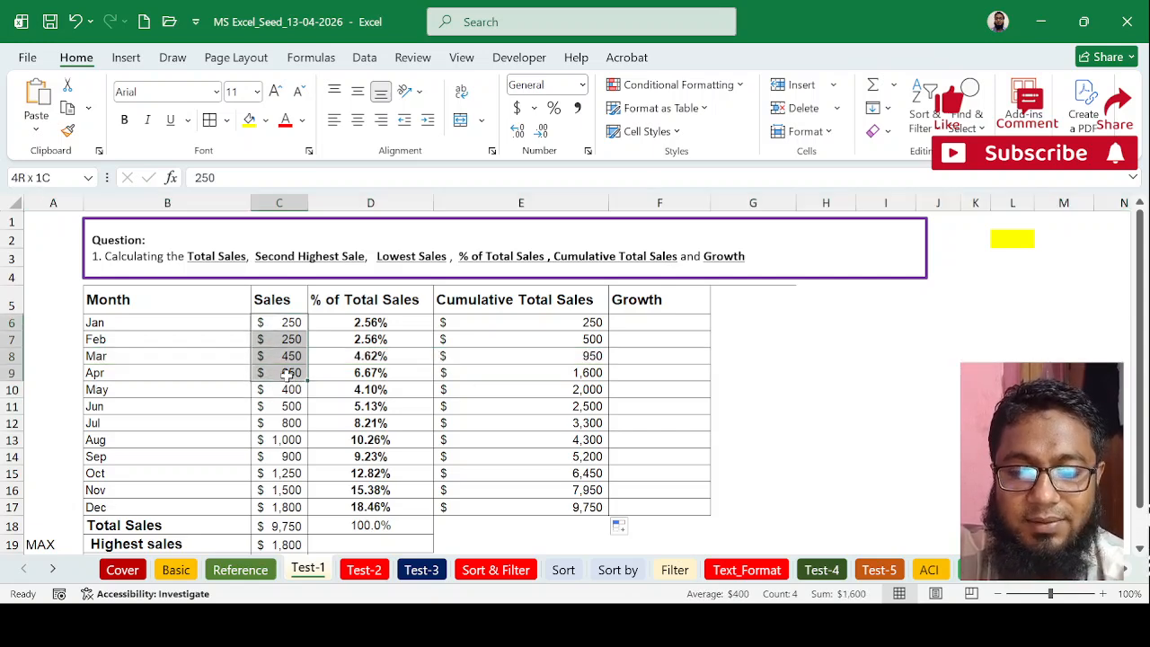
left_click(584, 323)
left_click_drag(583, 323, 586, 370)
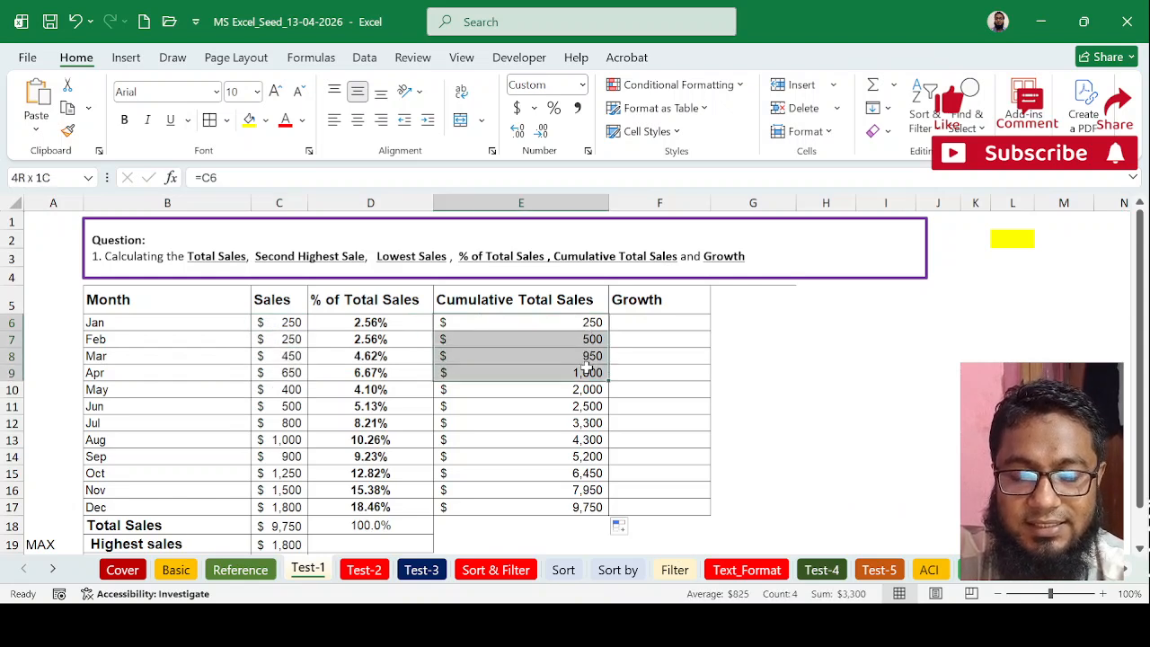
Calculate February's growth in F7 with =C7/C6-1 and copy the formula down through December in F17
left_click(649, 329)
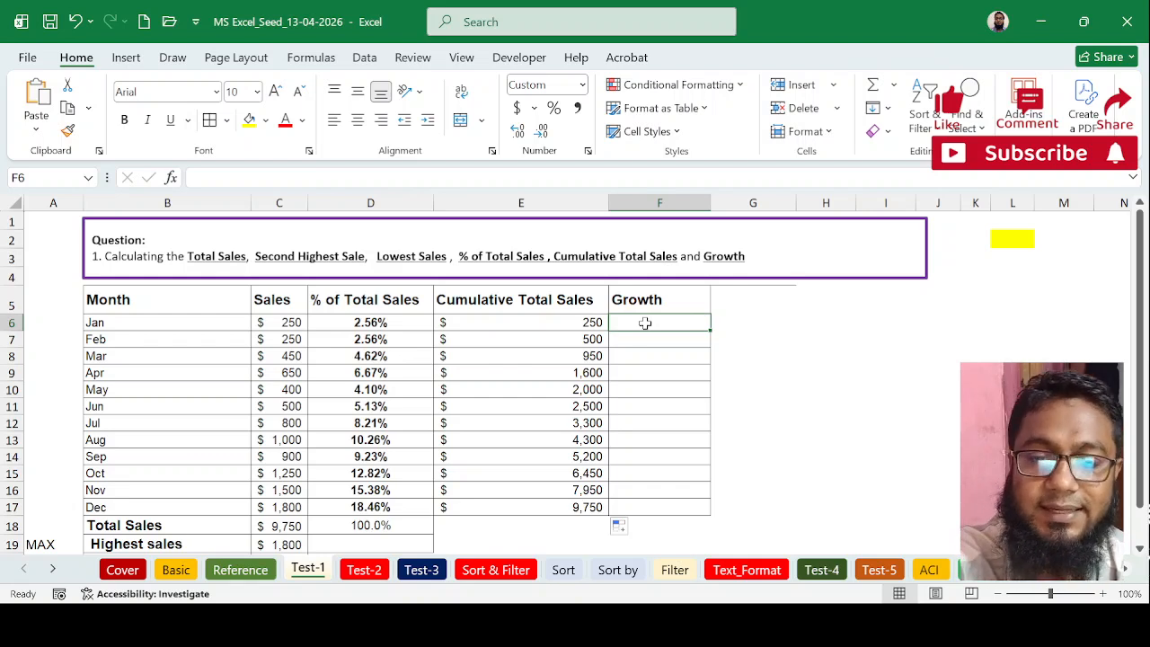
key("Return")
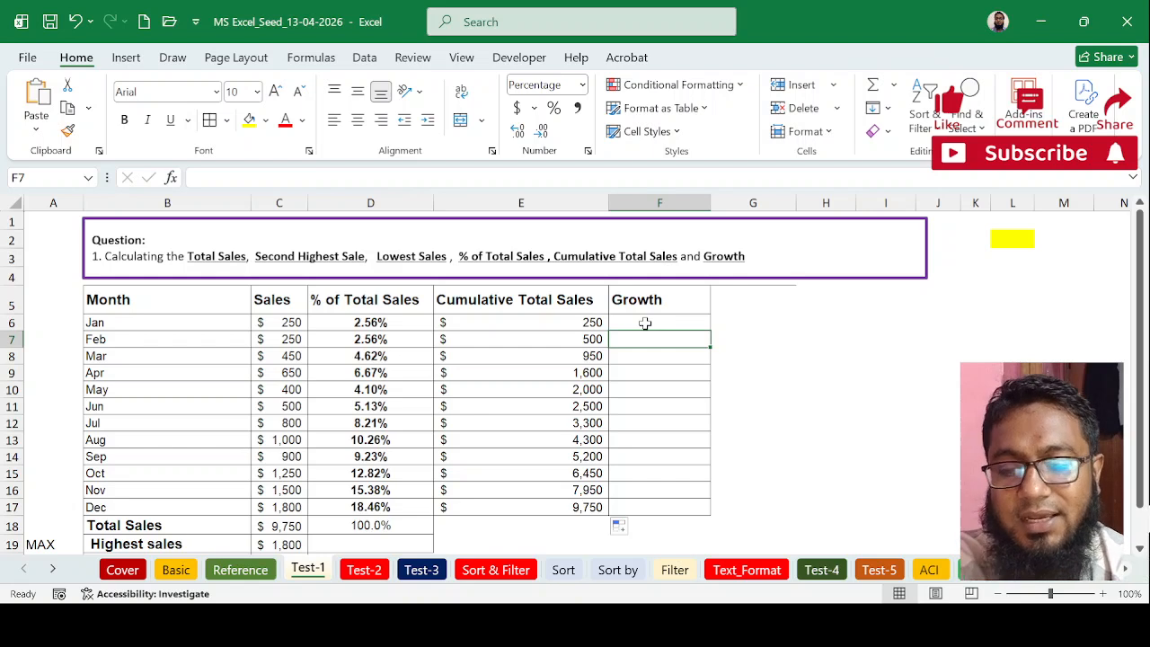
type("=")
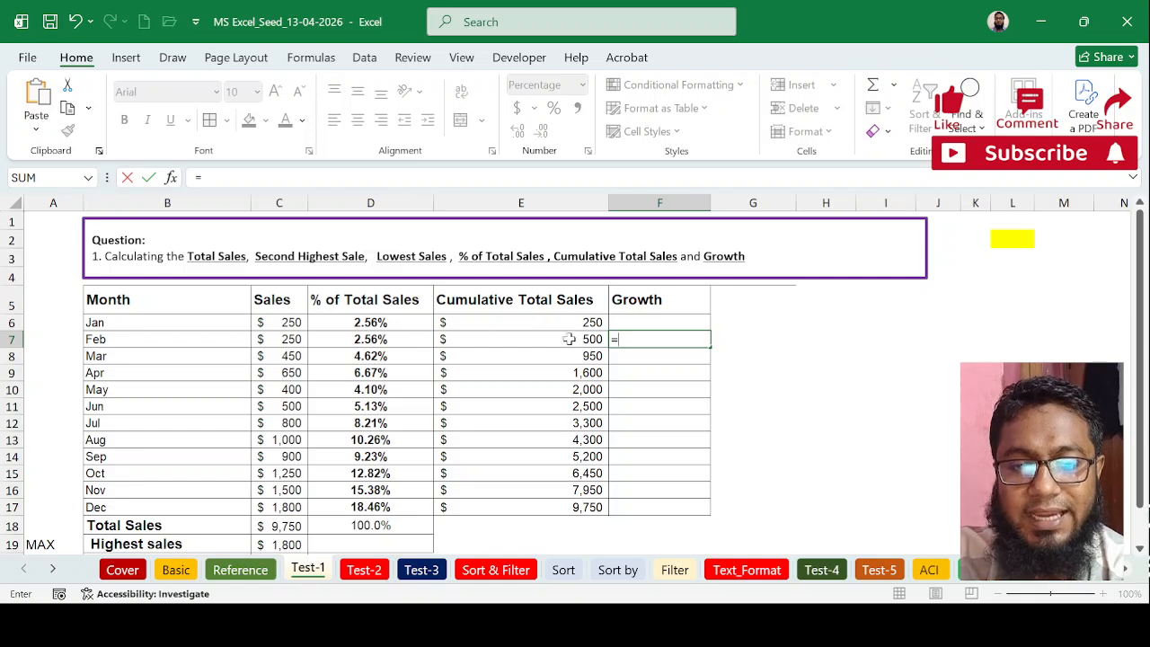
left_click(289, 338)
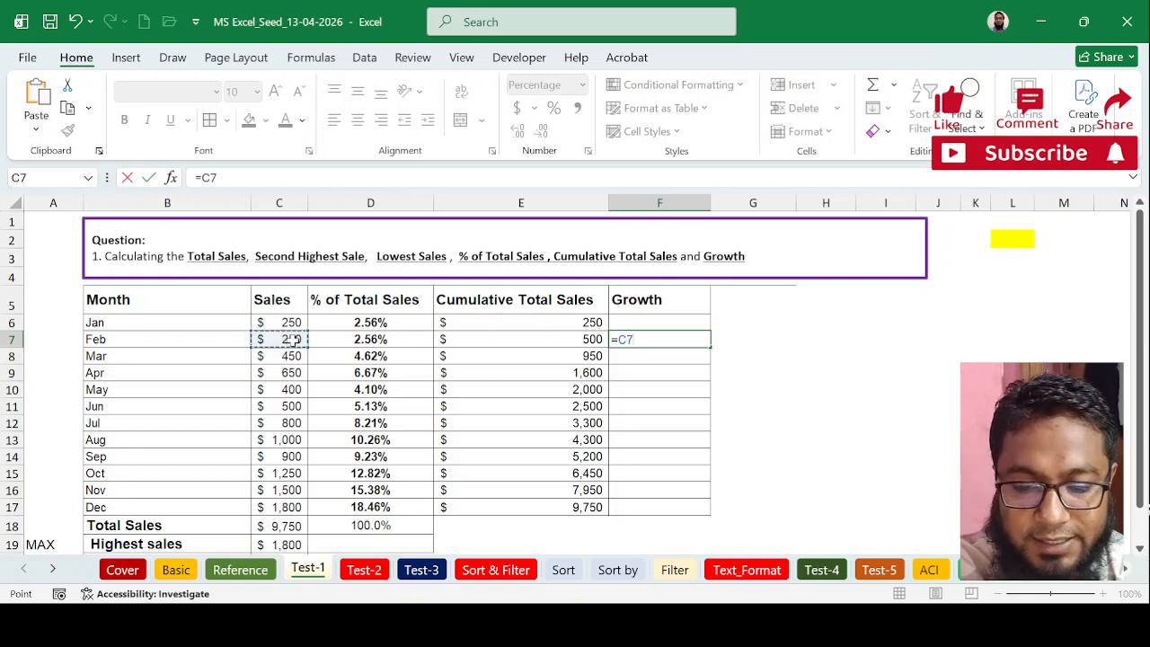
type("?")
key("BackSpace")
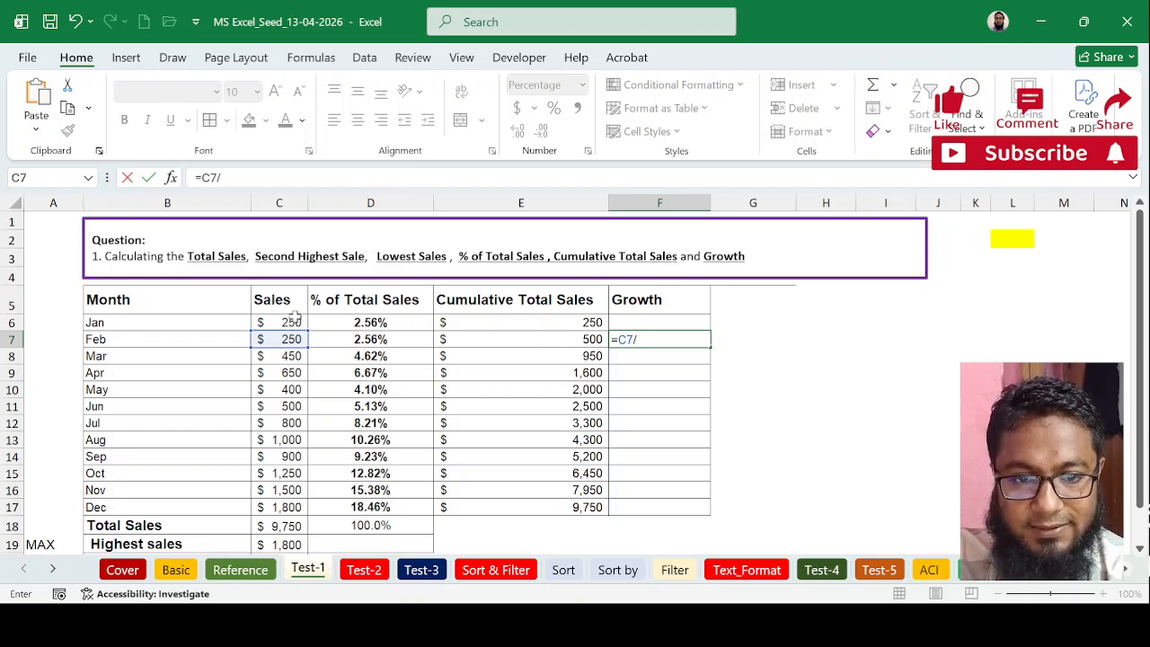
left_click(294, 321)
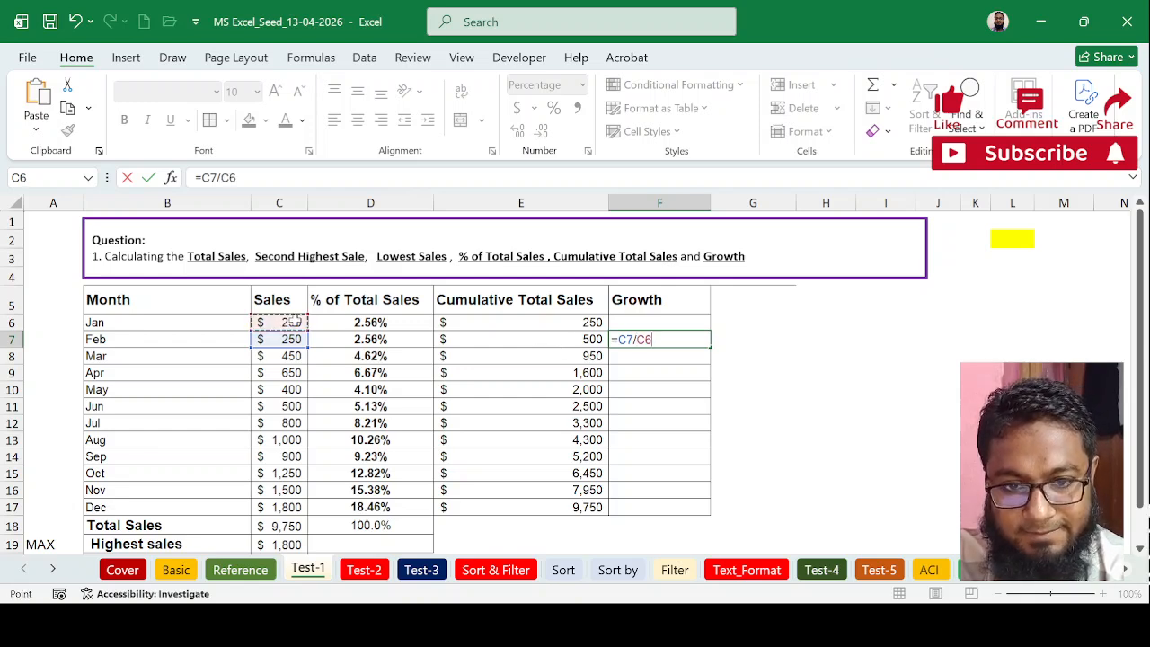
type("-1")
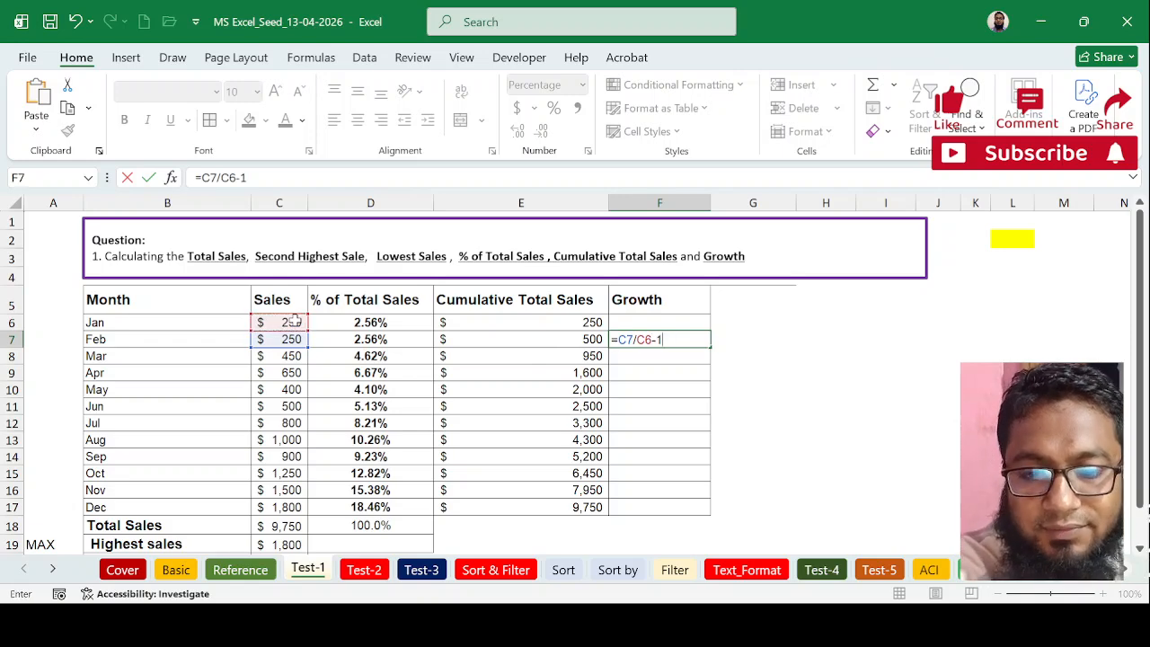
key("Return")
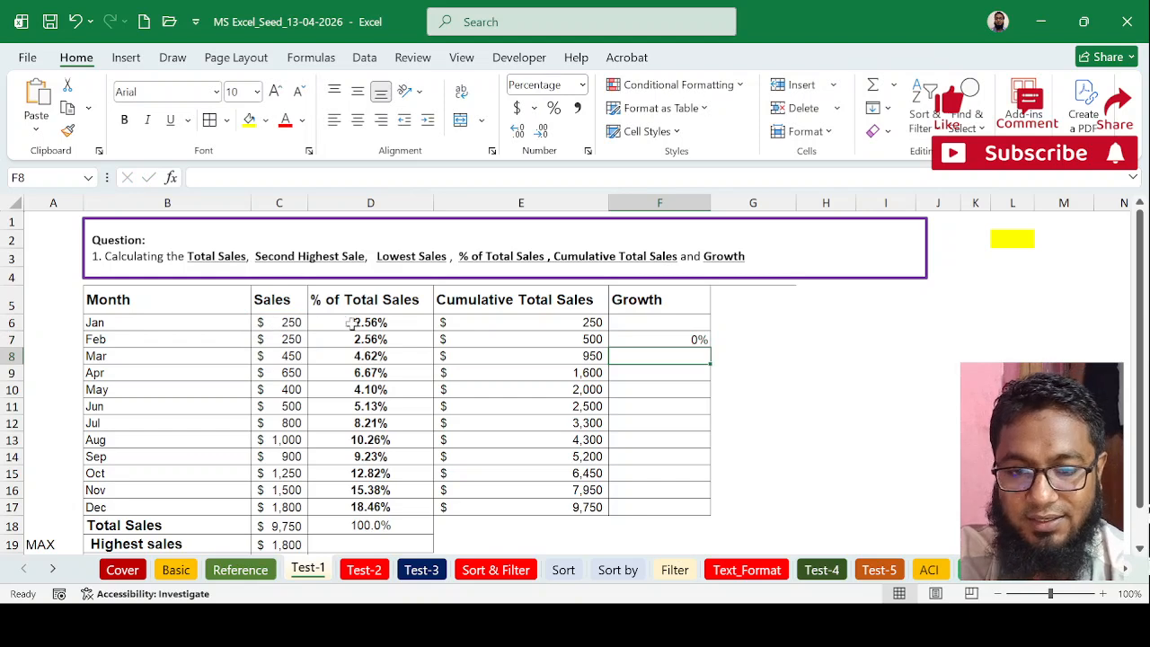
left_click(693, 339)
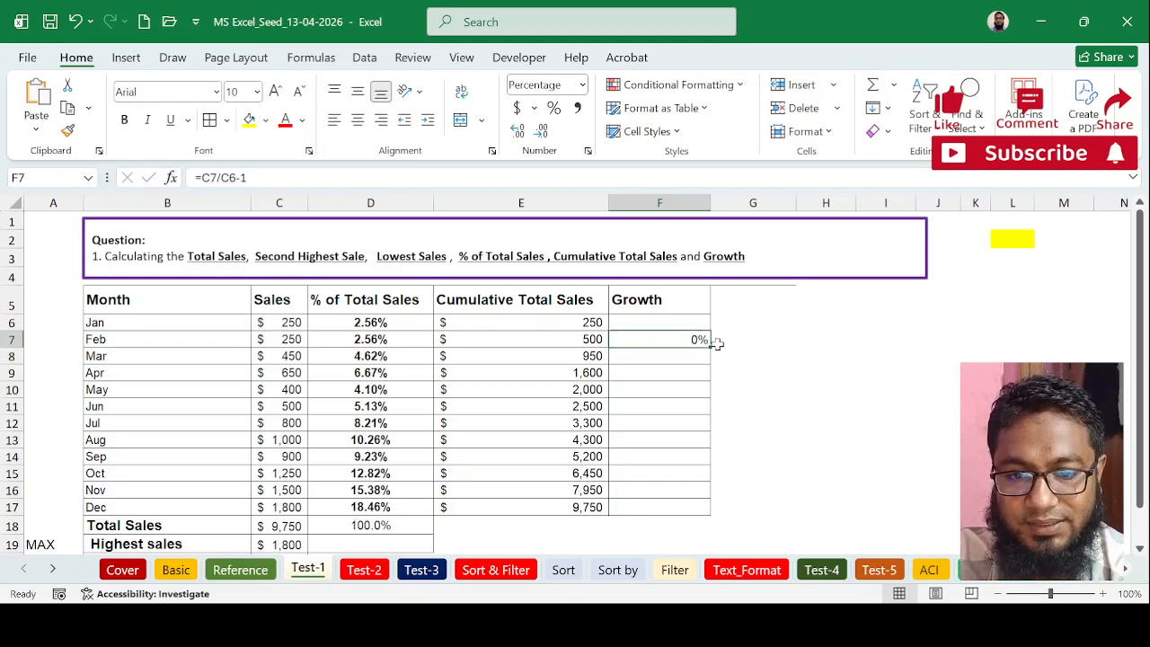
left_click_drag(709, 346, 721, 516)
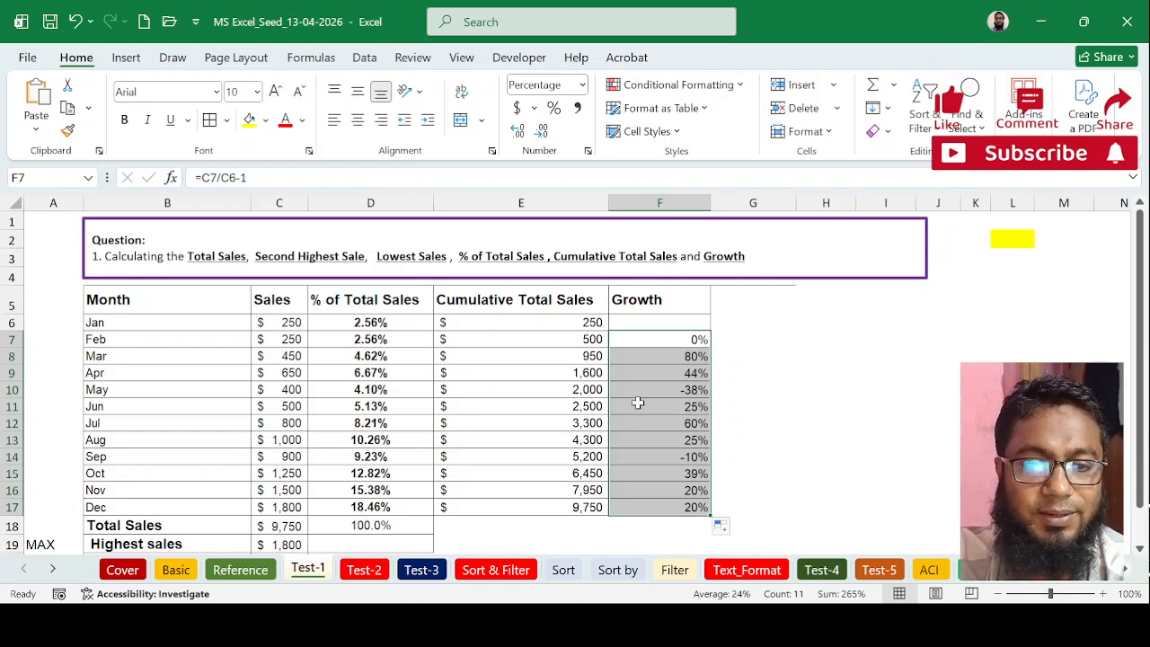
Compare the February to May sales in C7 through C10 with May's growth formula in F10
left_click(293, 341)
left_click(289, 357)
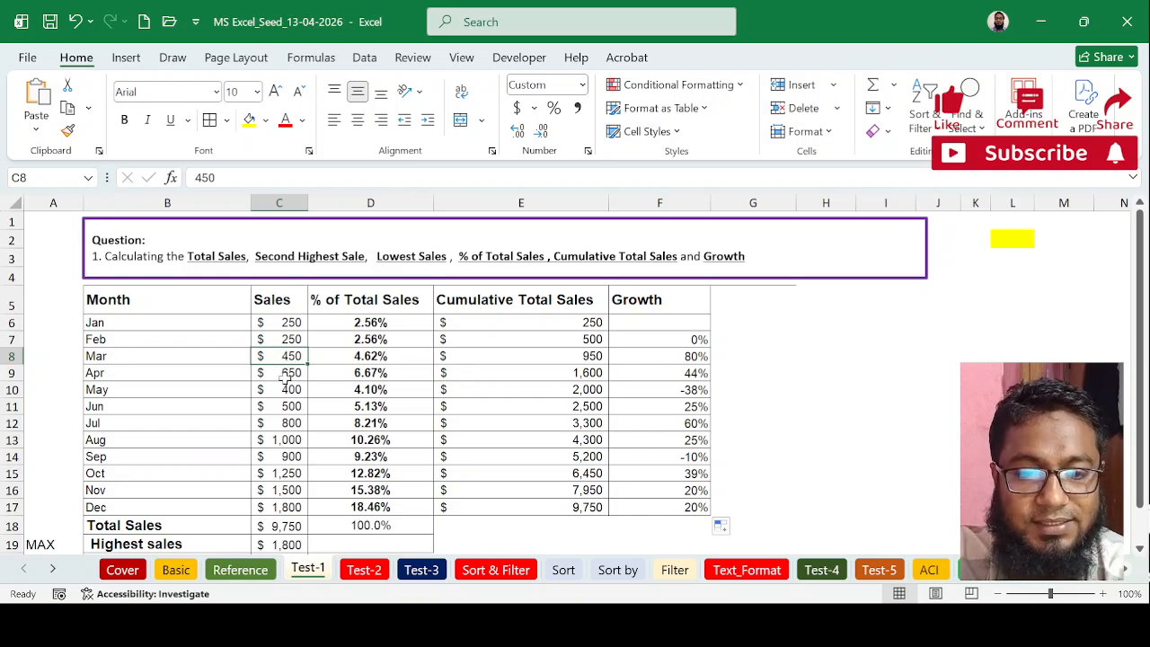
left_click_drag(284, 375, 287, 392)
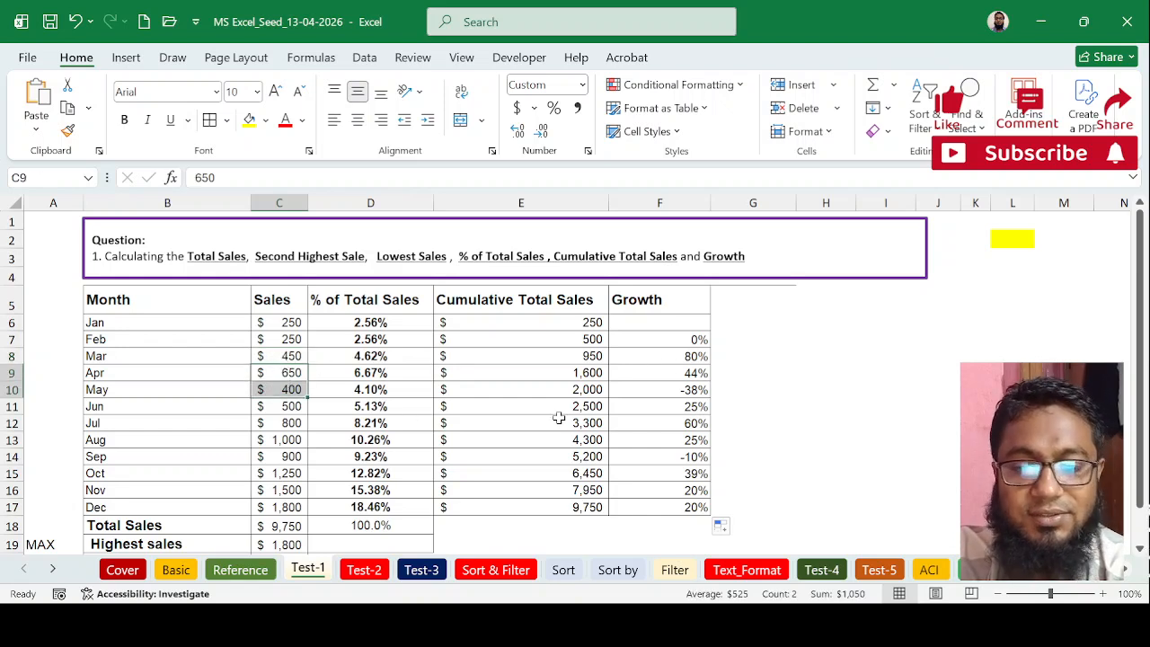
left_click(688, 388)
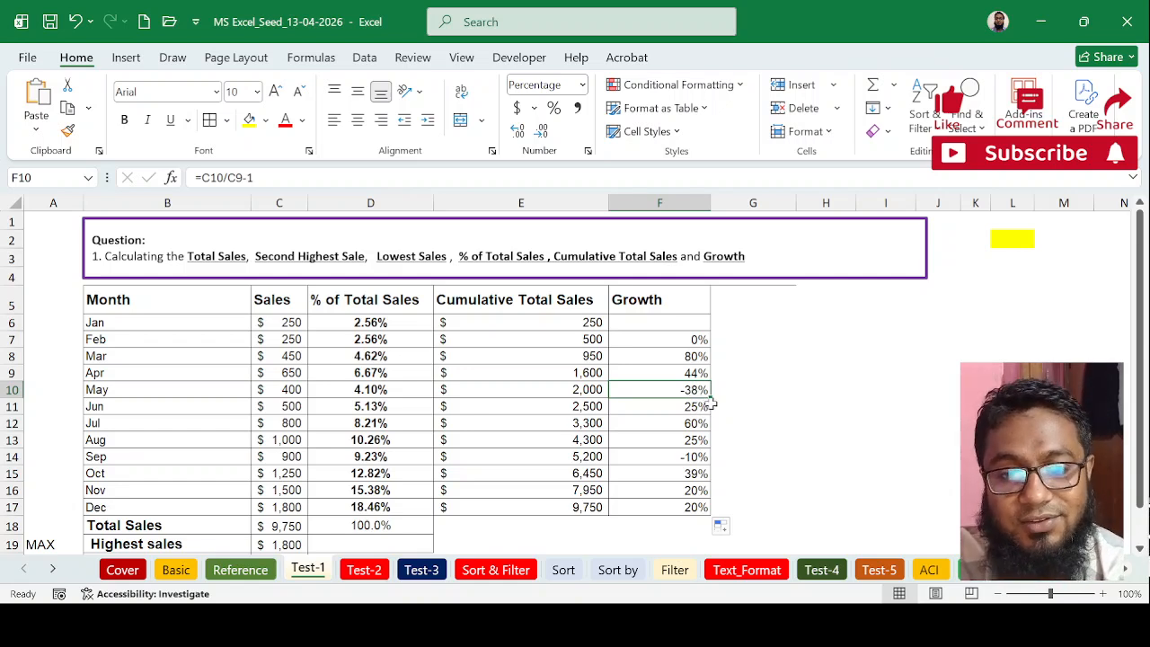
Rename the Growth column header in F5 to "Growth/Falls"
double_click(669, 303)
type("/")
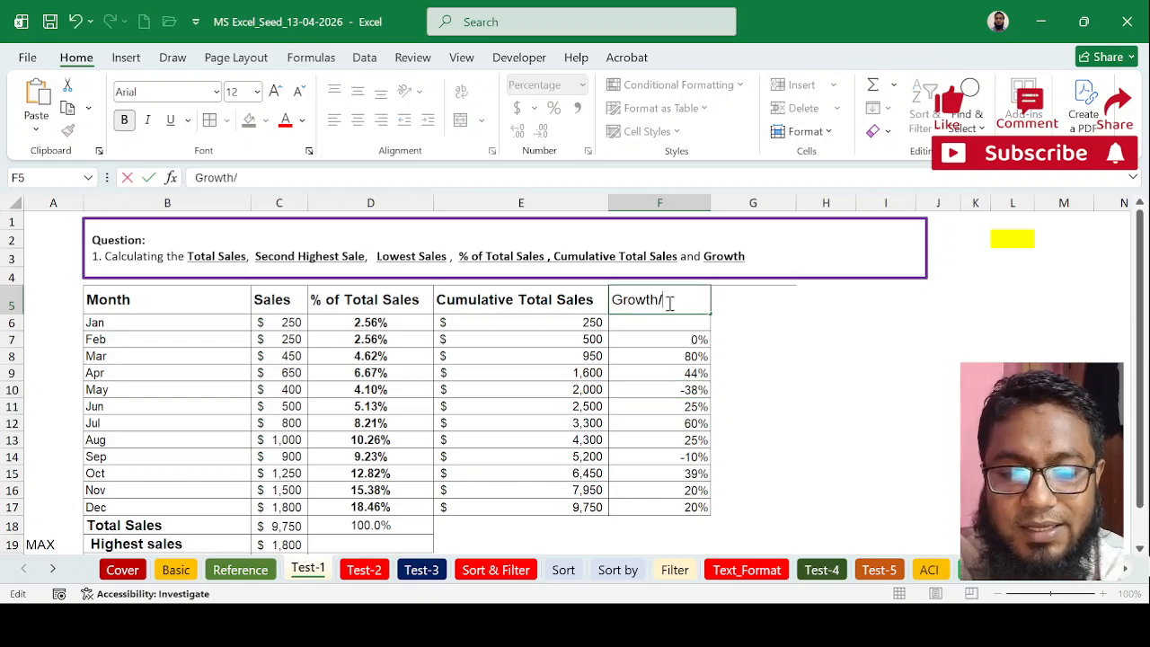
type("Falls")
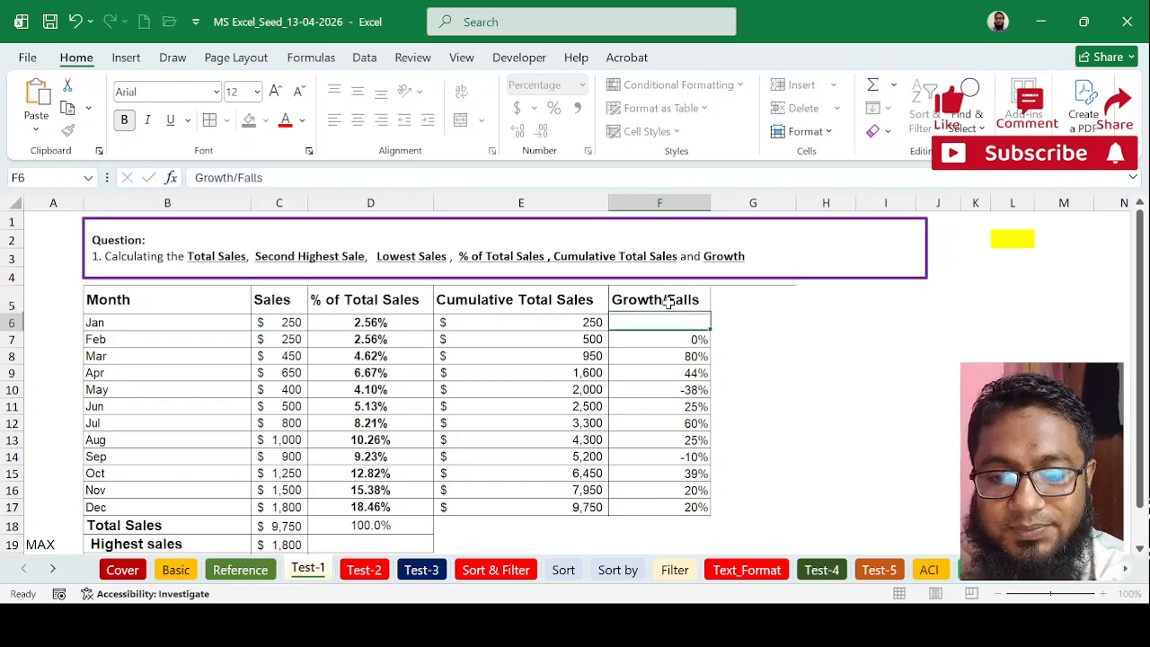
key("Return")
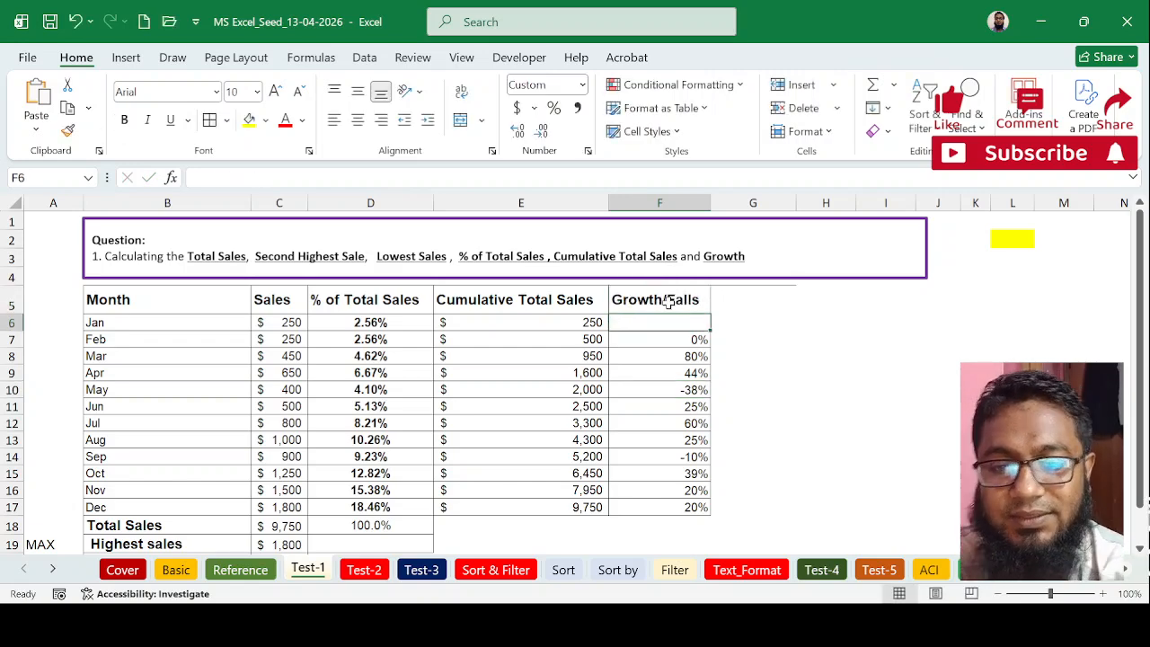
Check December's growth formula in F17 and review the table down to the lowest sales row
left_click(653, 510)
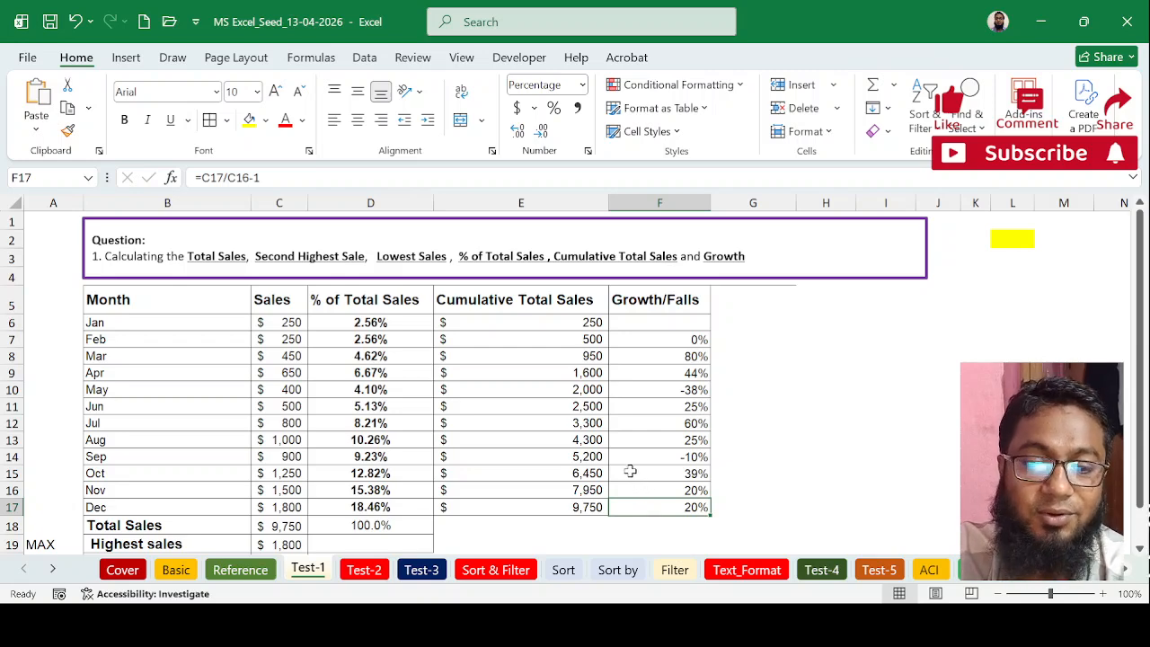
scroll(629, 481, "down", 1)
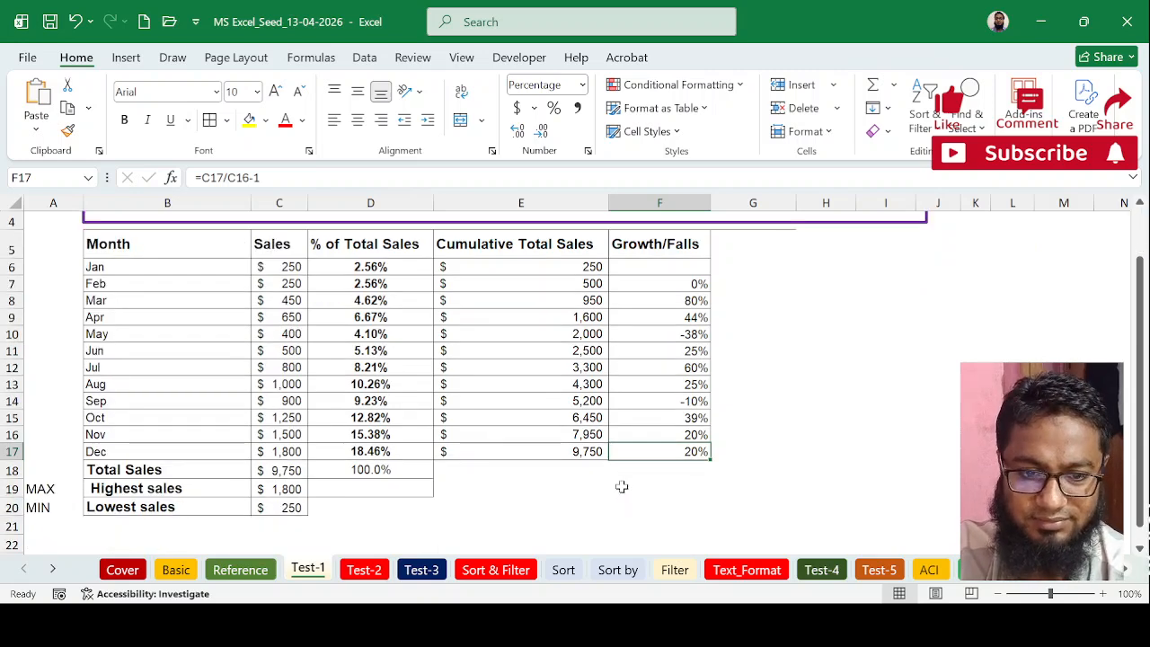
scroll(624, 488, "up", 1)
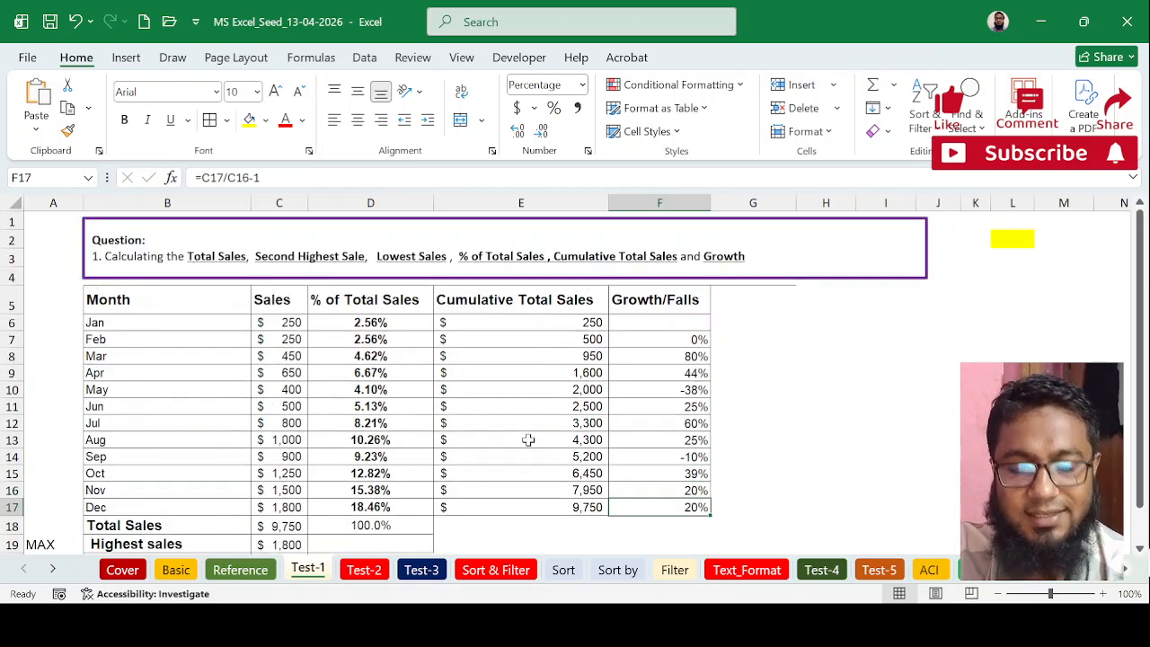